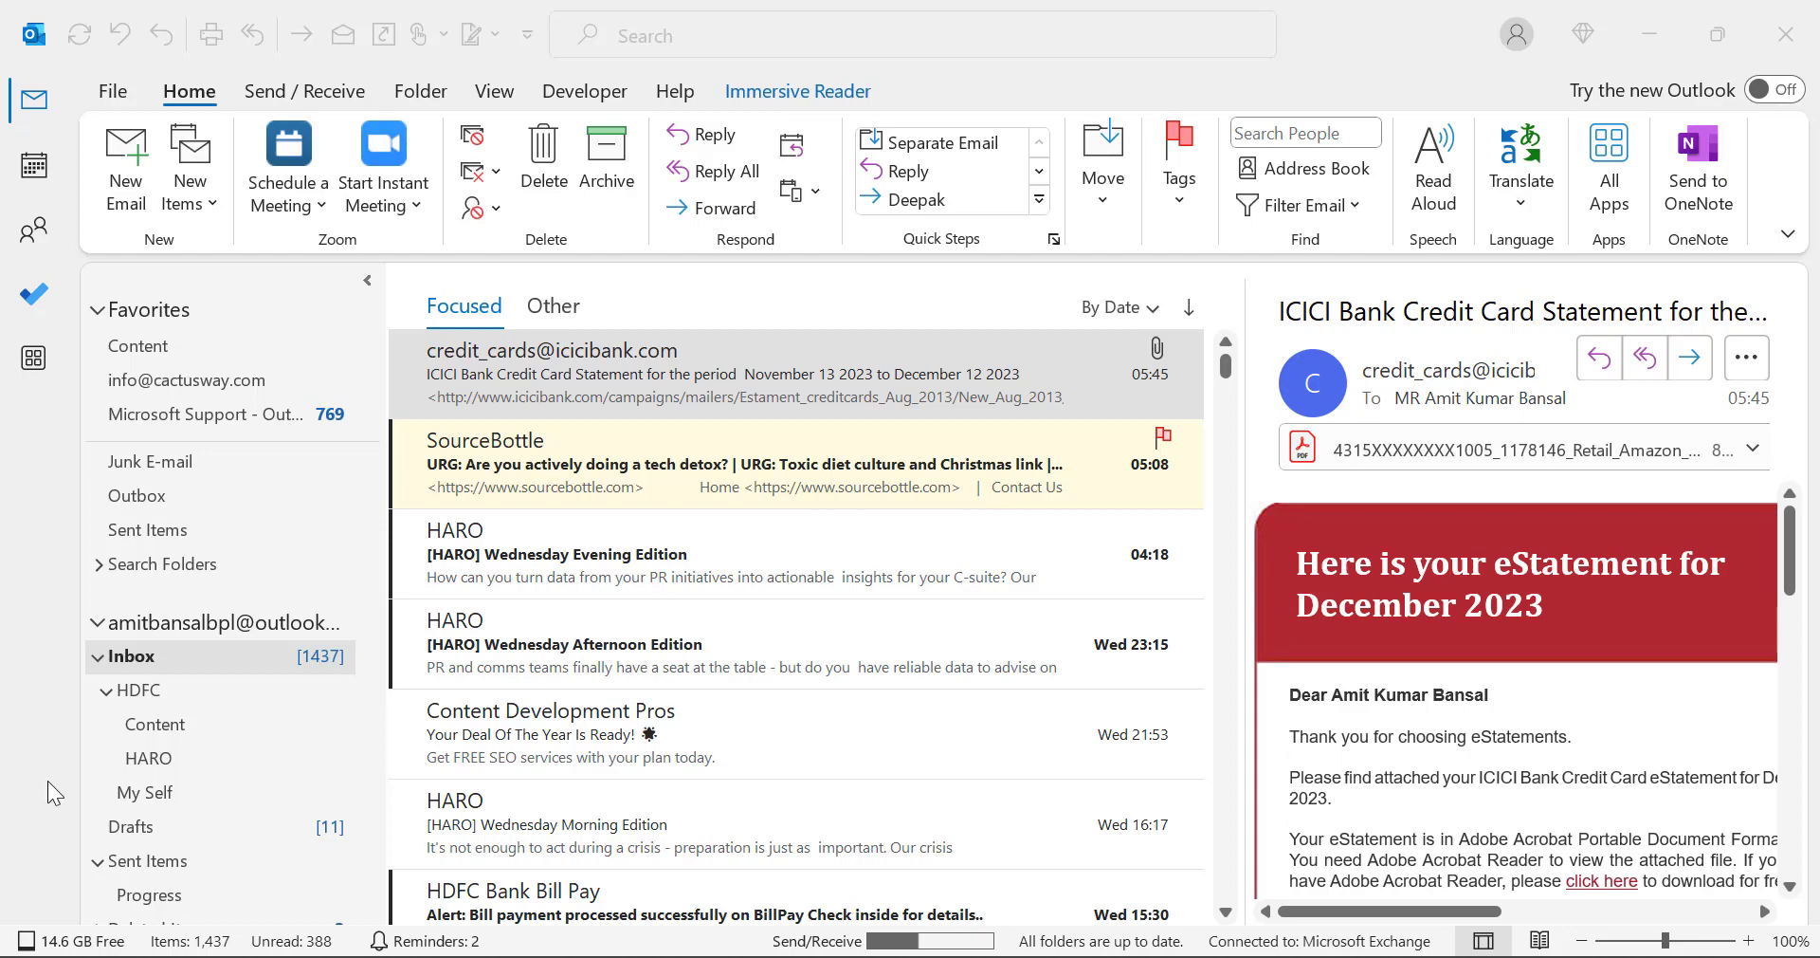
- Flag the ICICI credit card statement email with a Tomorrow follow-up, due 15 December, from the ribbon
{"action": "left_click", "coordinate": [145, 656]}
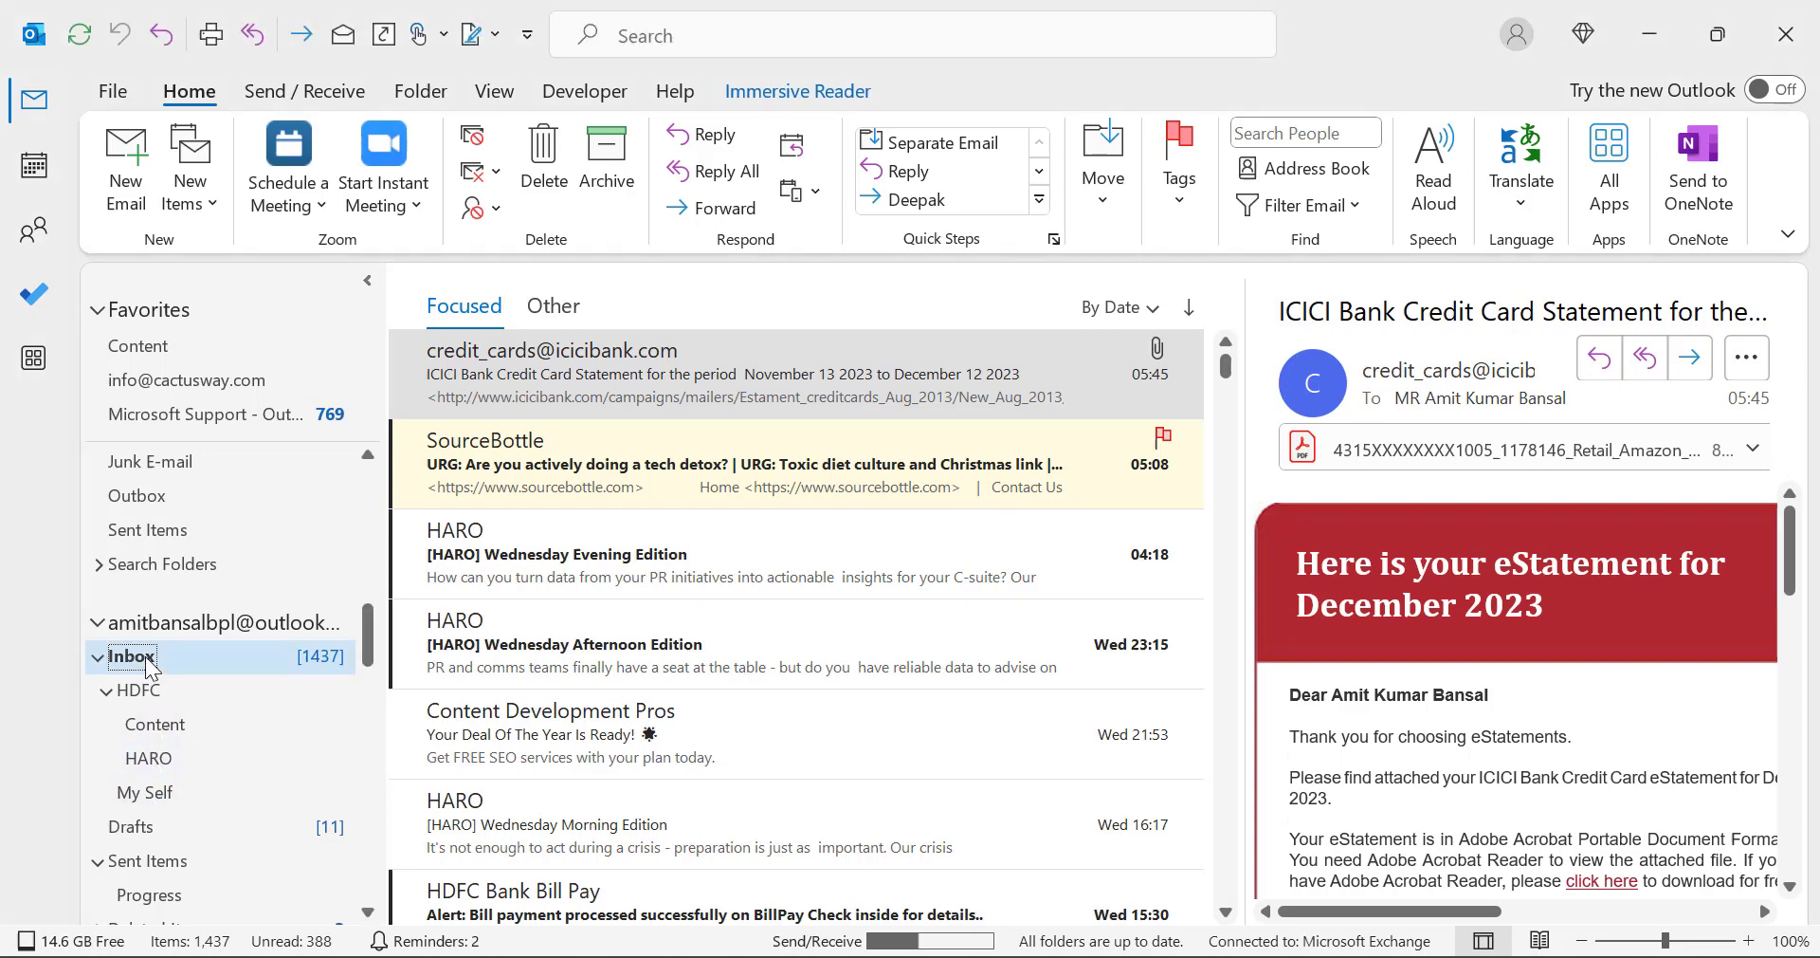
{"action": "scroll", "coordinate": [766, 577], "scroll_direction": "down", "scroll_amount": 1}
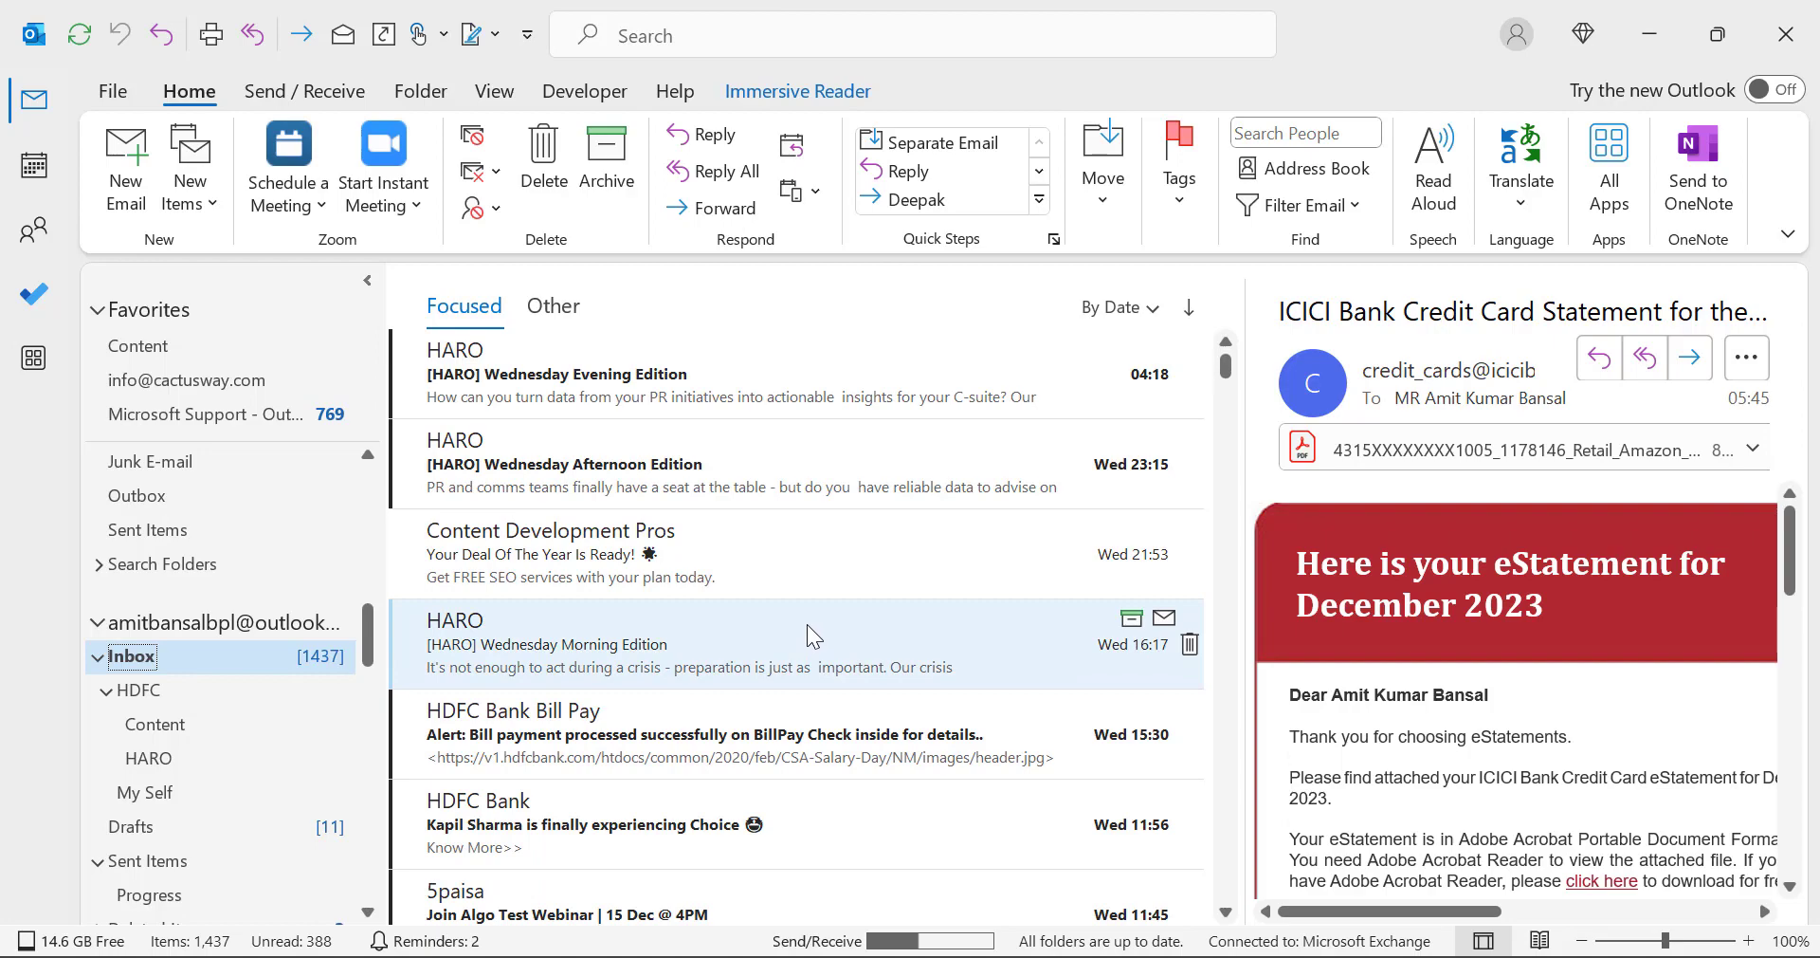
{"action": "scroll", "coordinate": [793, 446], "scroll_direction": "up", "scroll_amount": 2}
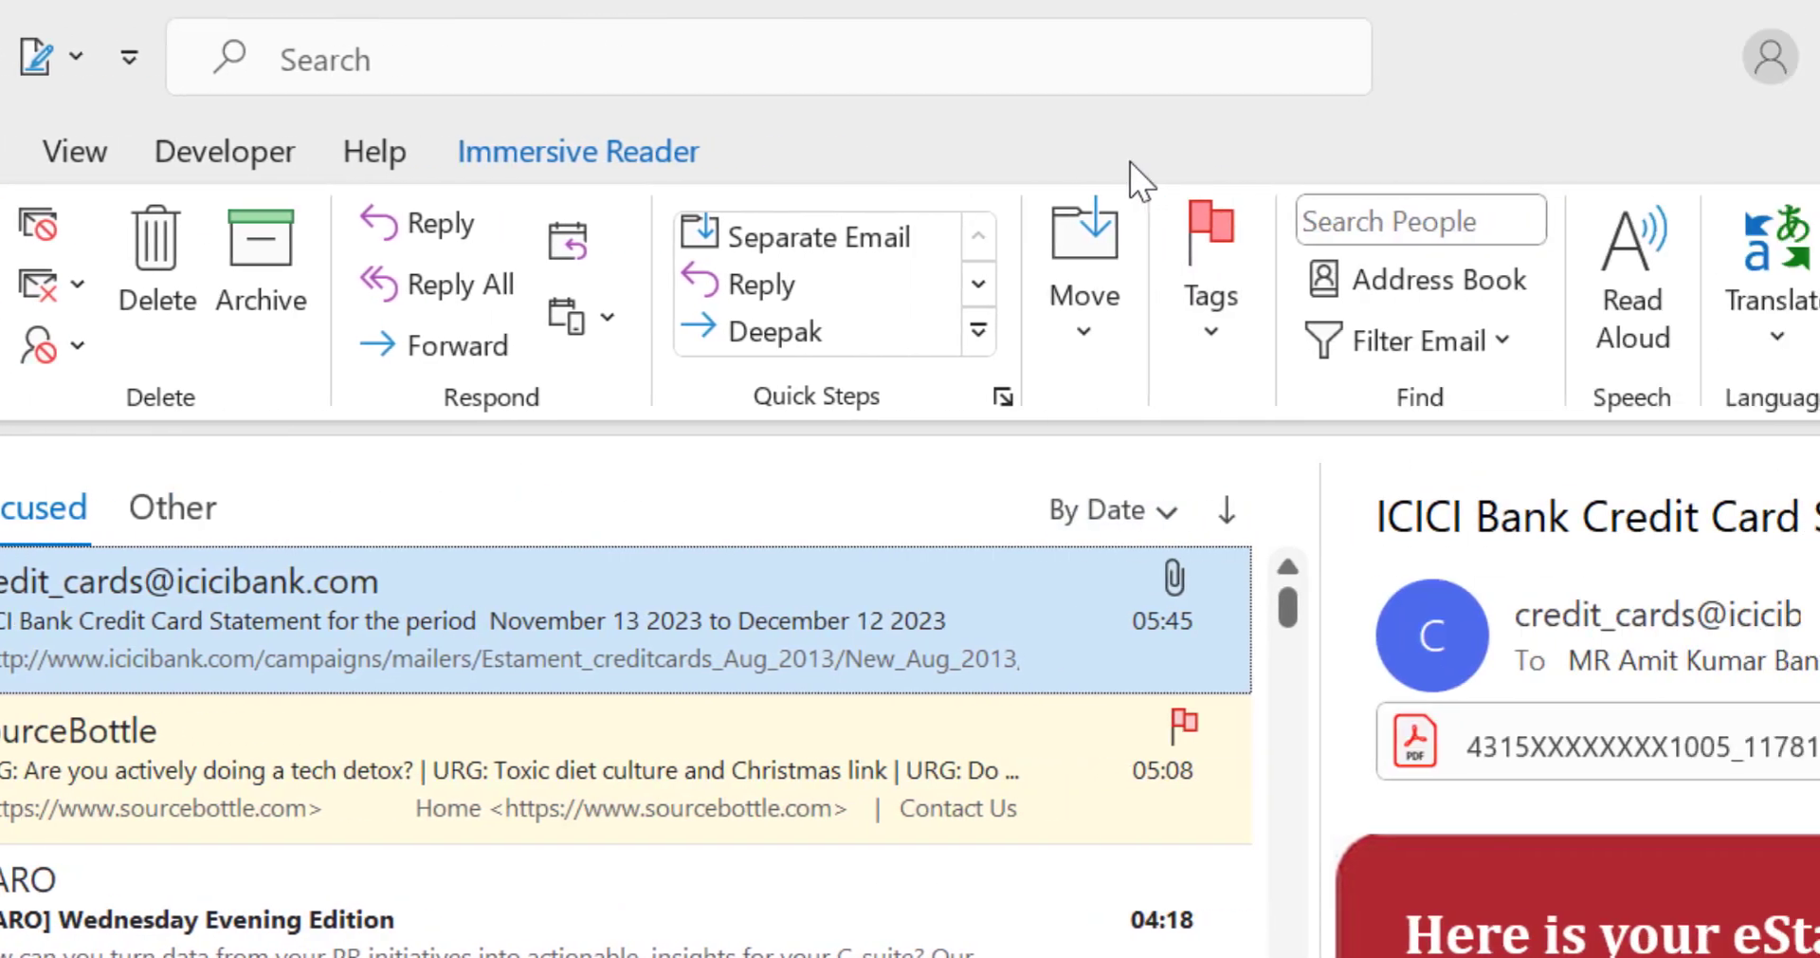
{"action": "left_click", "coordinate": [1005, 365]}
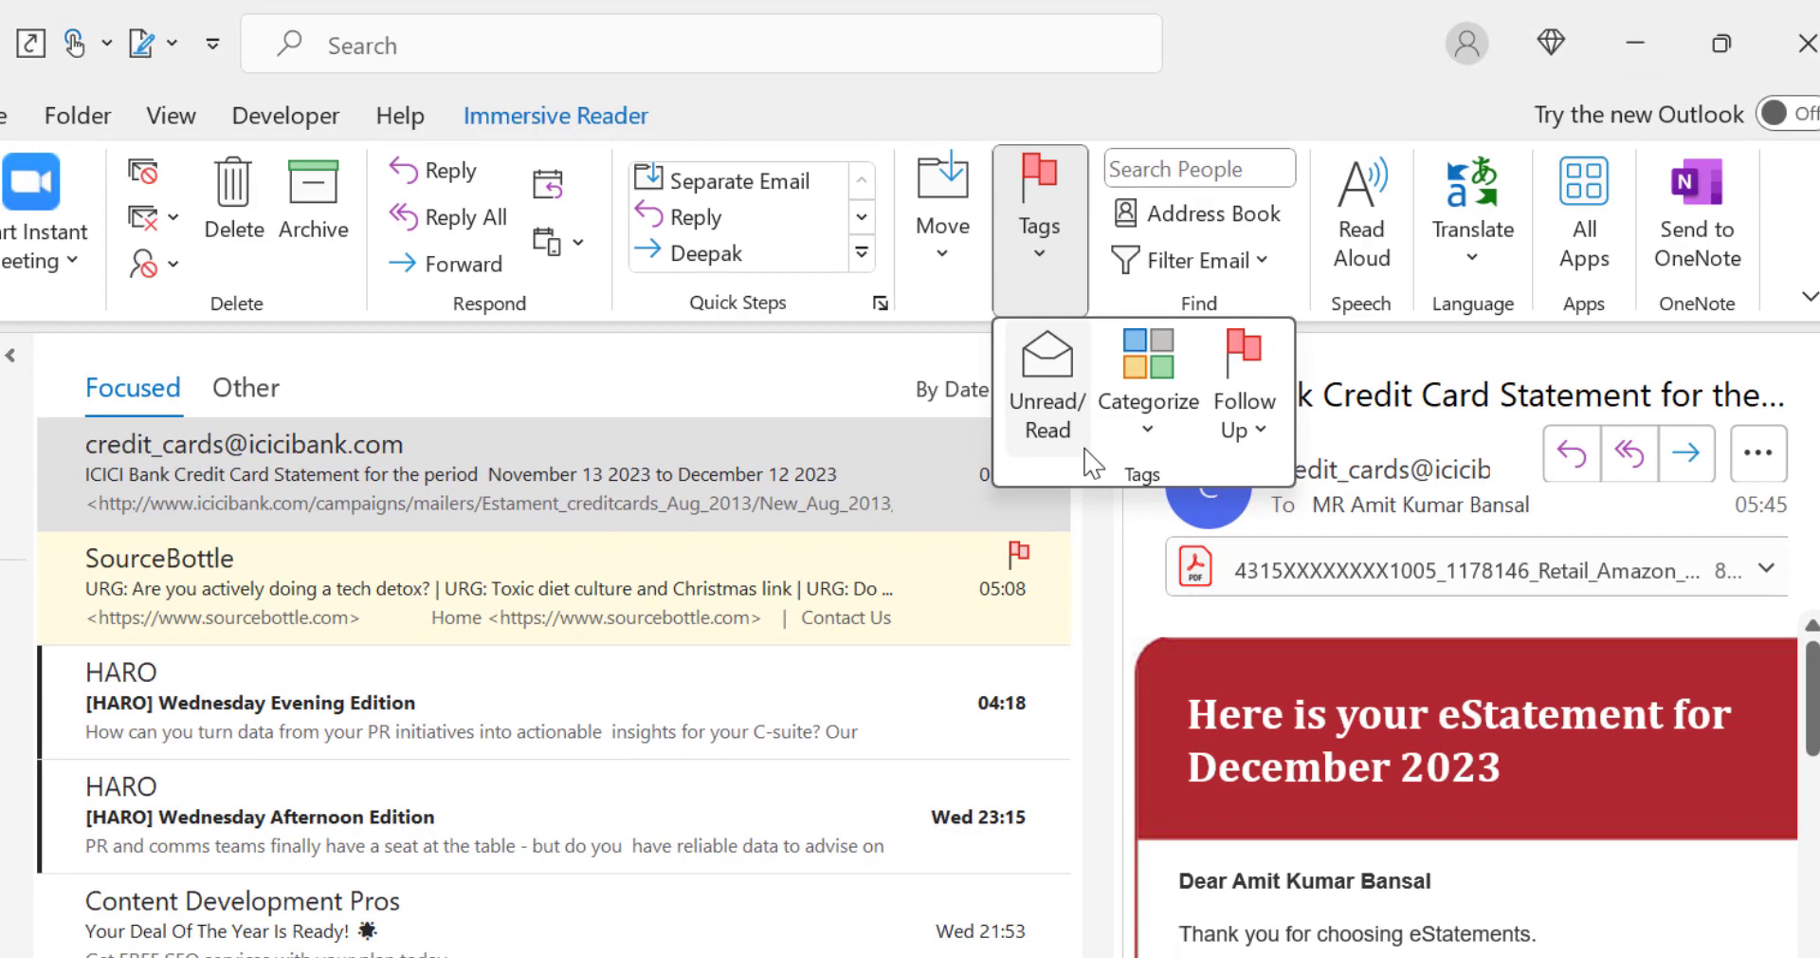
{"action": "left_click", "coordinate": [1270, 446]}
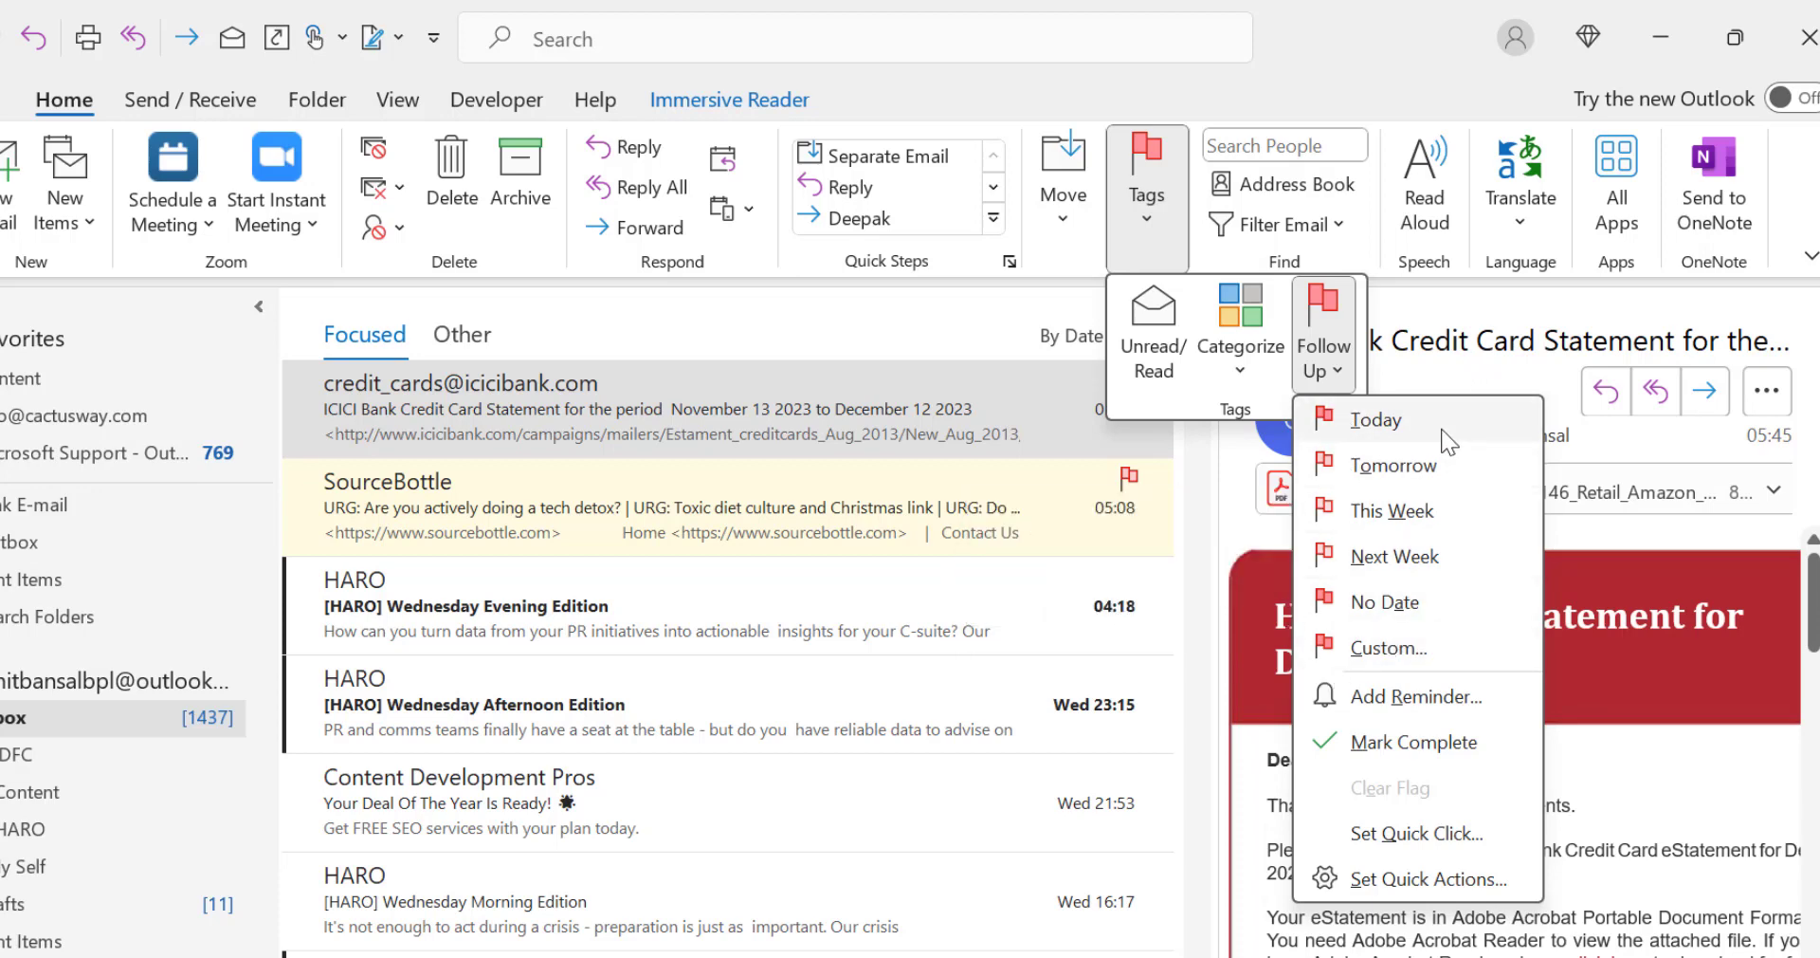
{"action": "left_click", "coordinate": [1443, 467]}
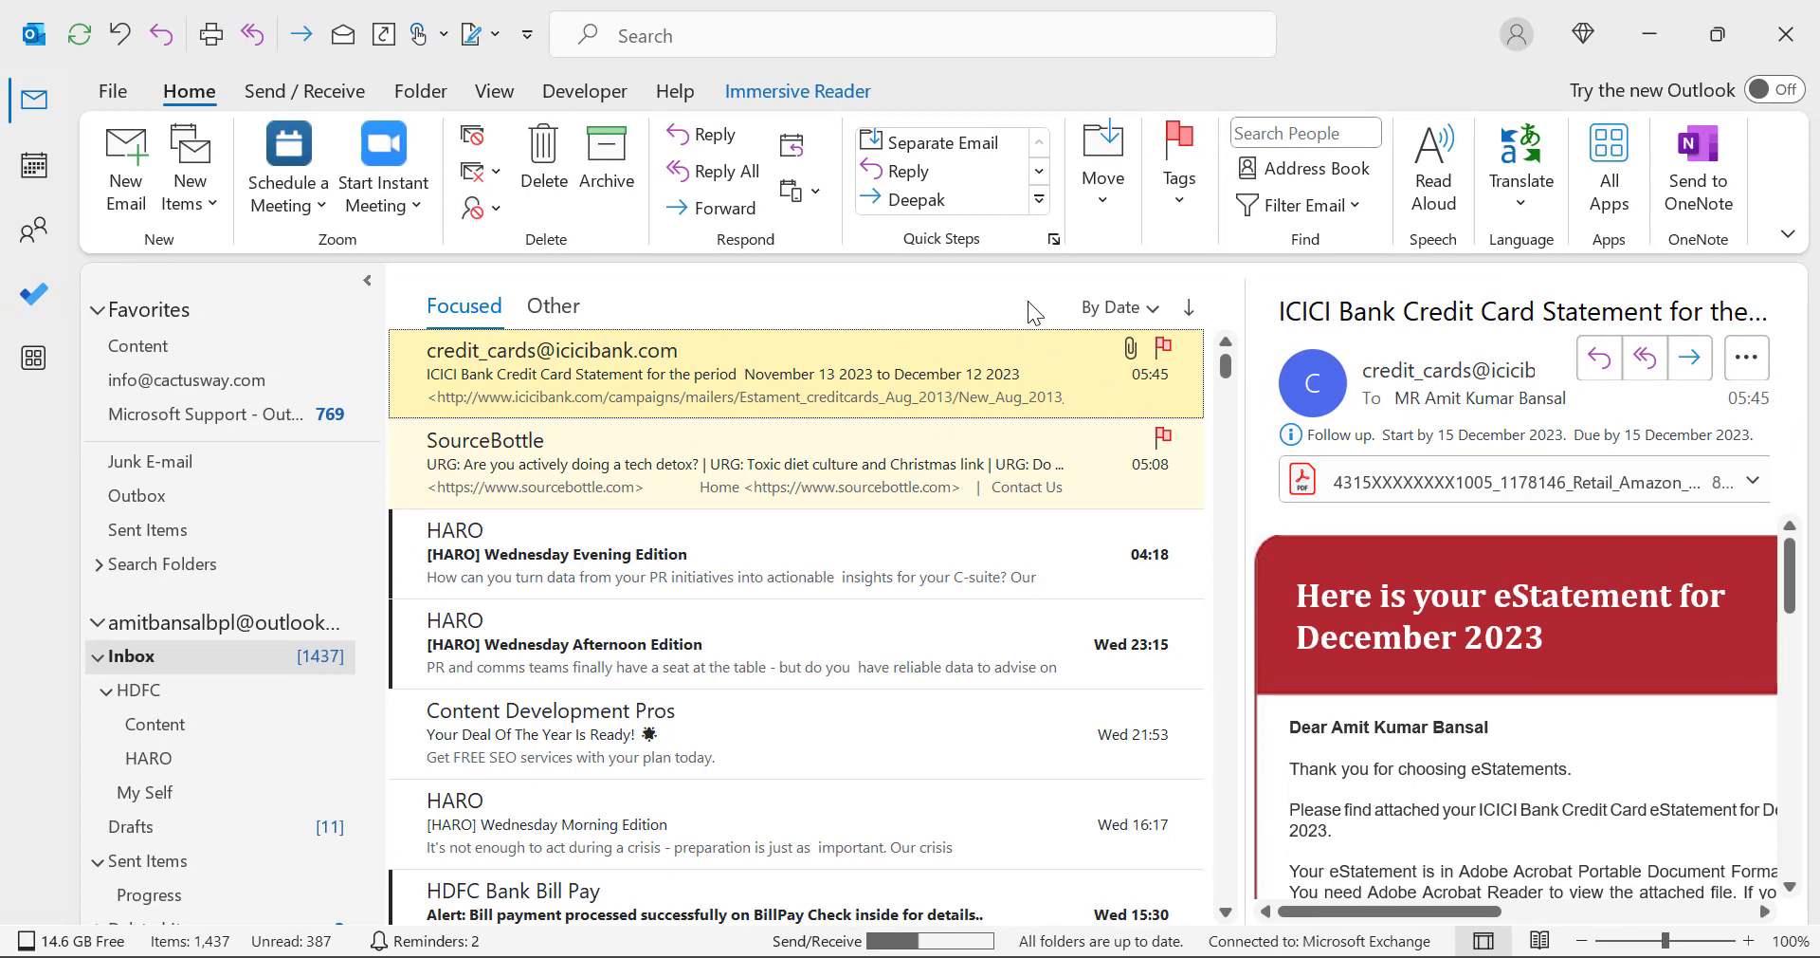
{"action": "mouse_move", "coordinate": [655, 605]}
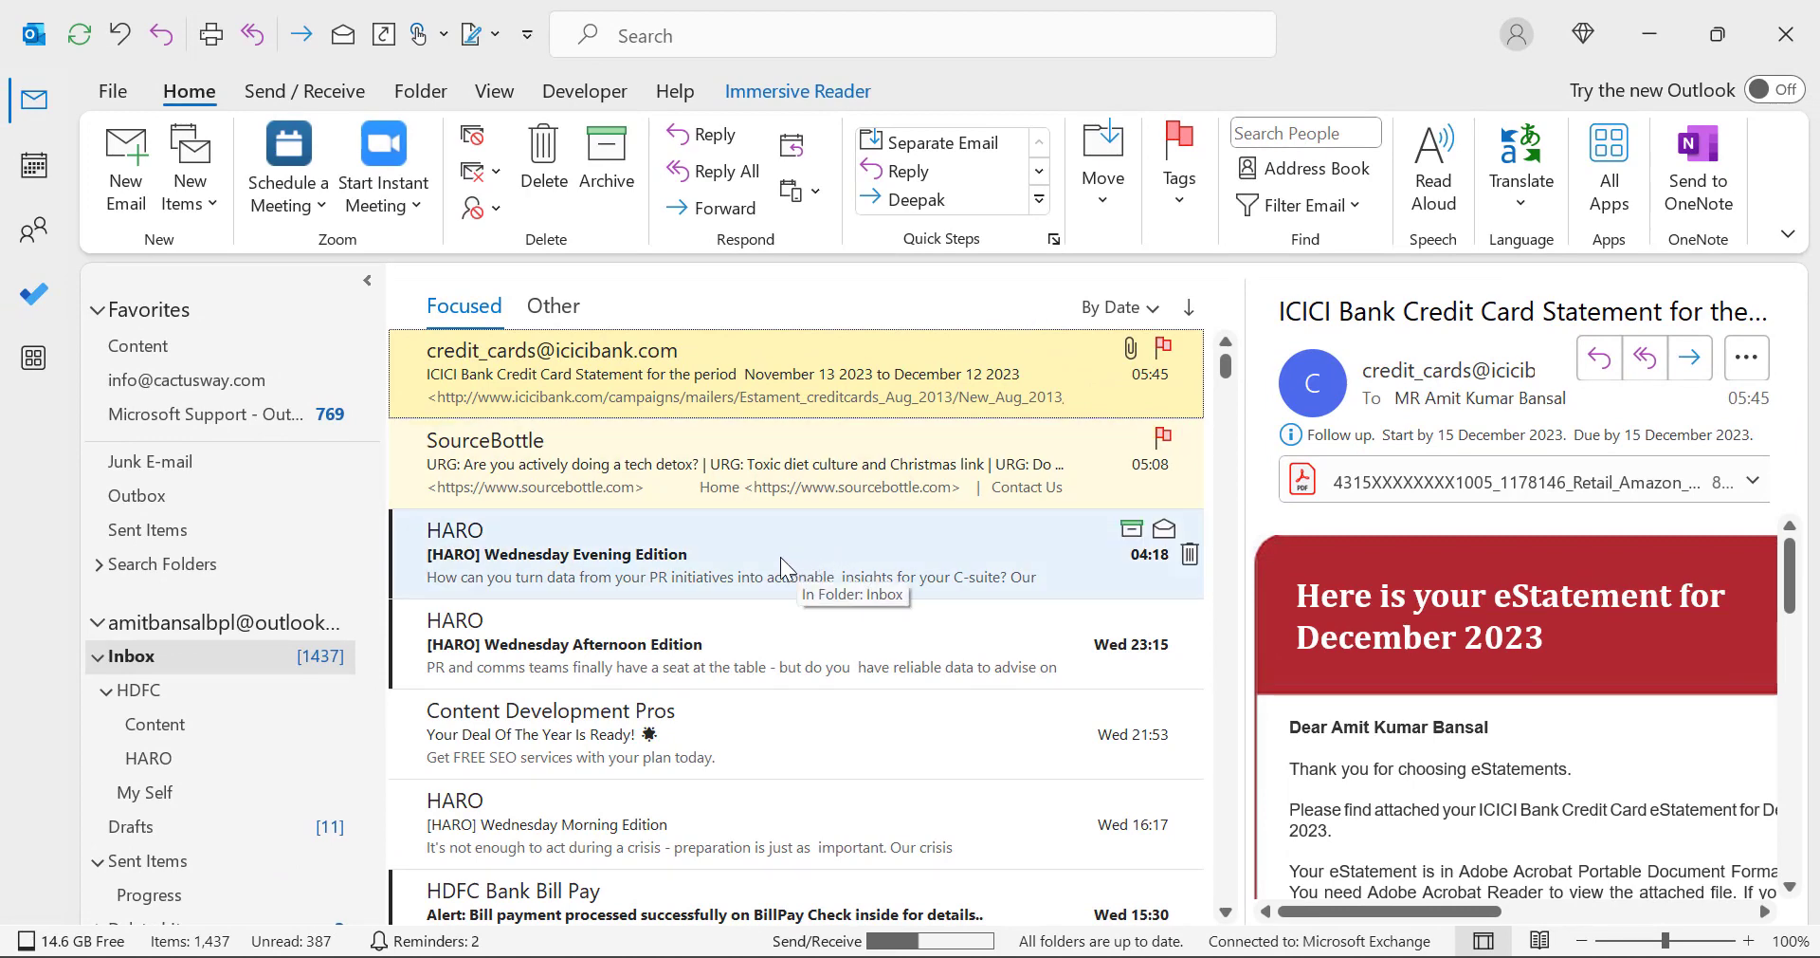
- Flag the HARO Evening Edition email from its context menu with a Tomorrow follow-up, due 15 December
{"action": "left_click", "coordinate": [726, 556]}
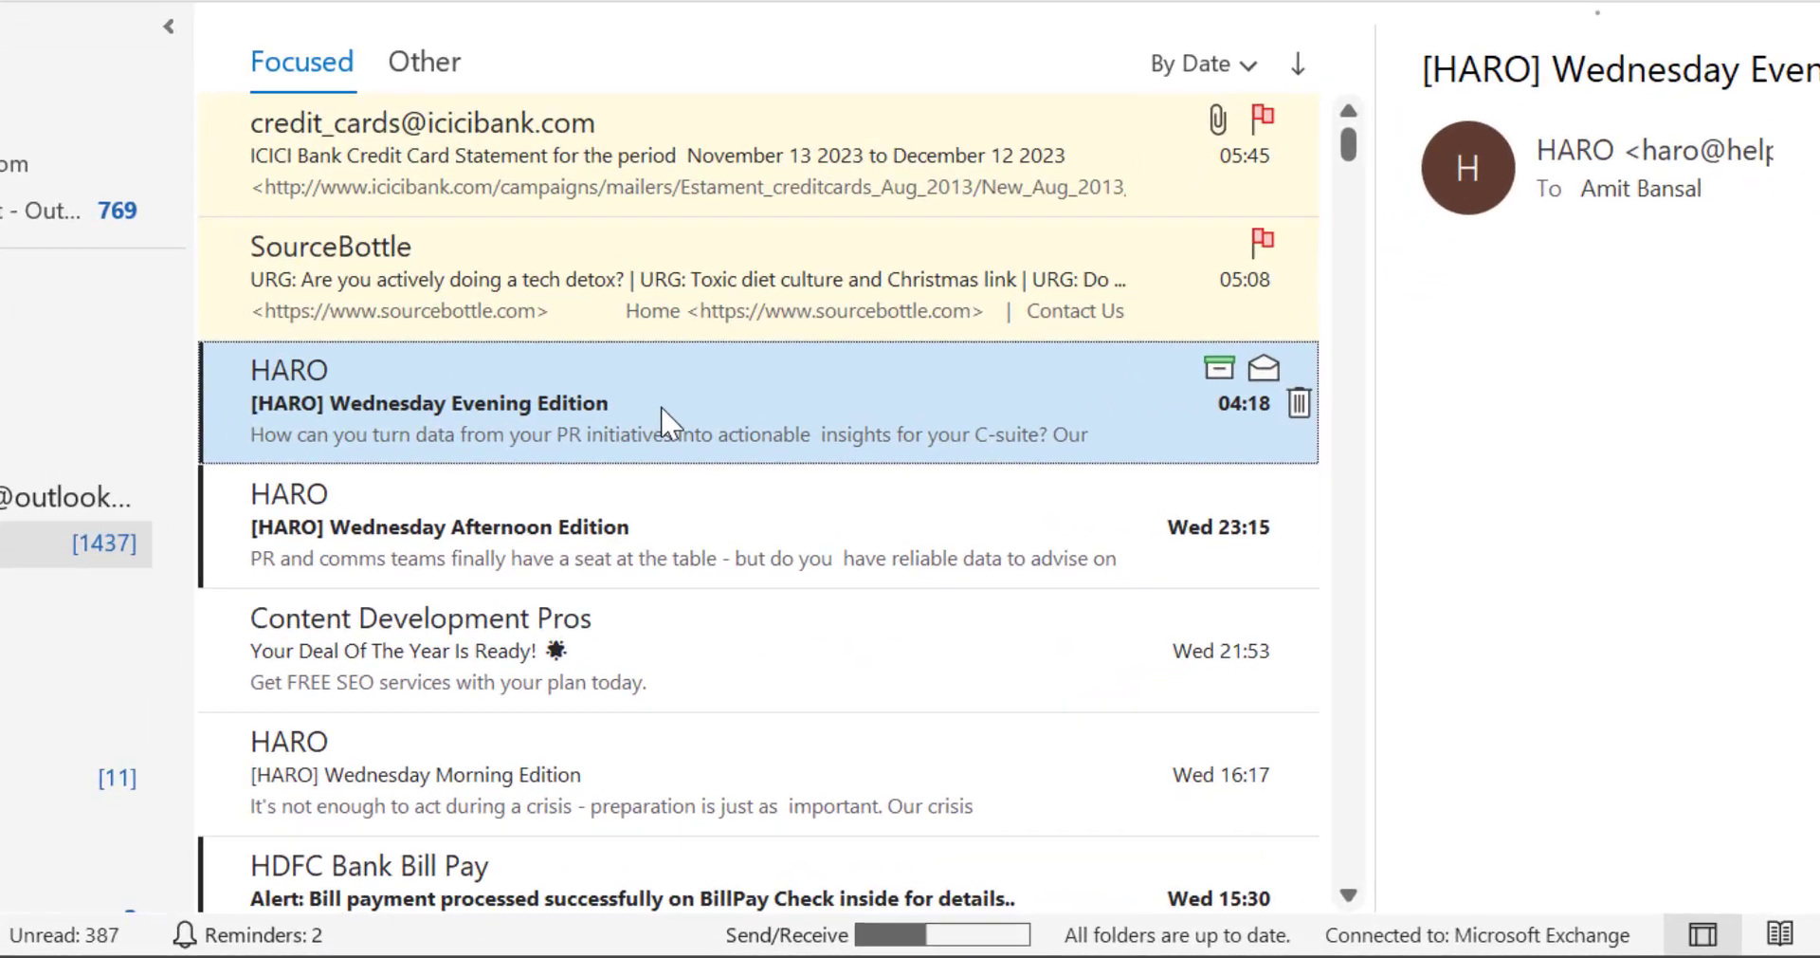
{"action": "right_click", "coordinate": [662, 417]}
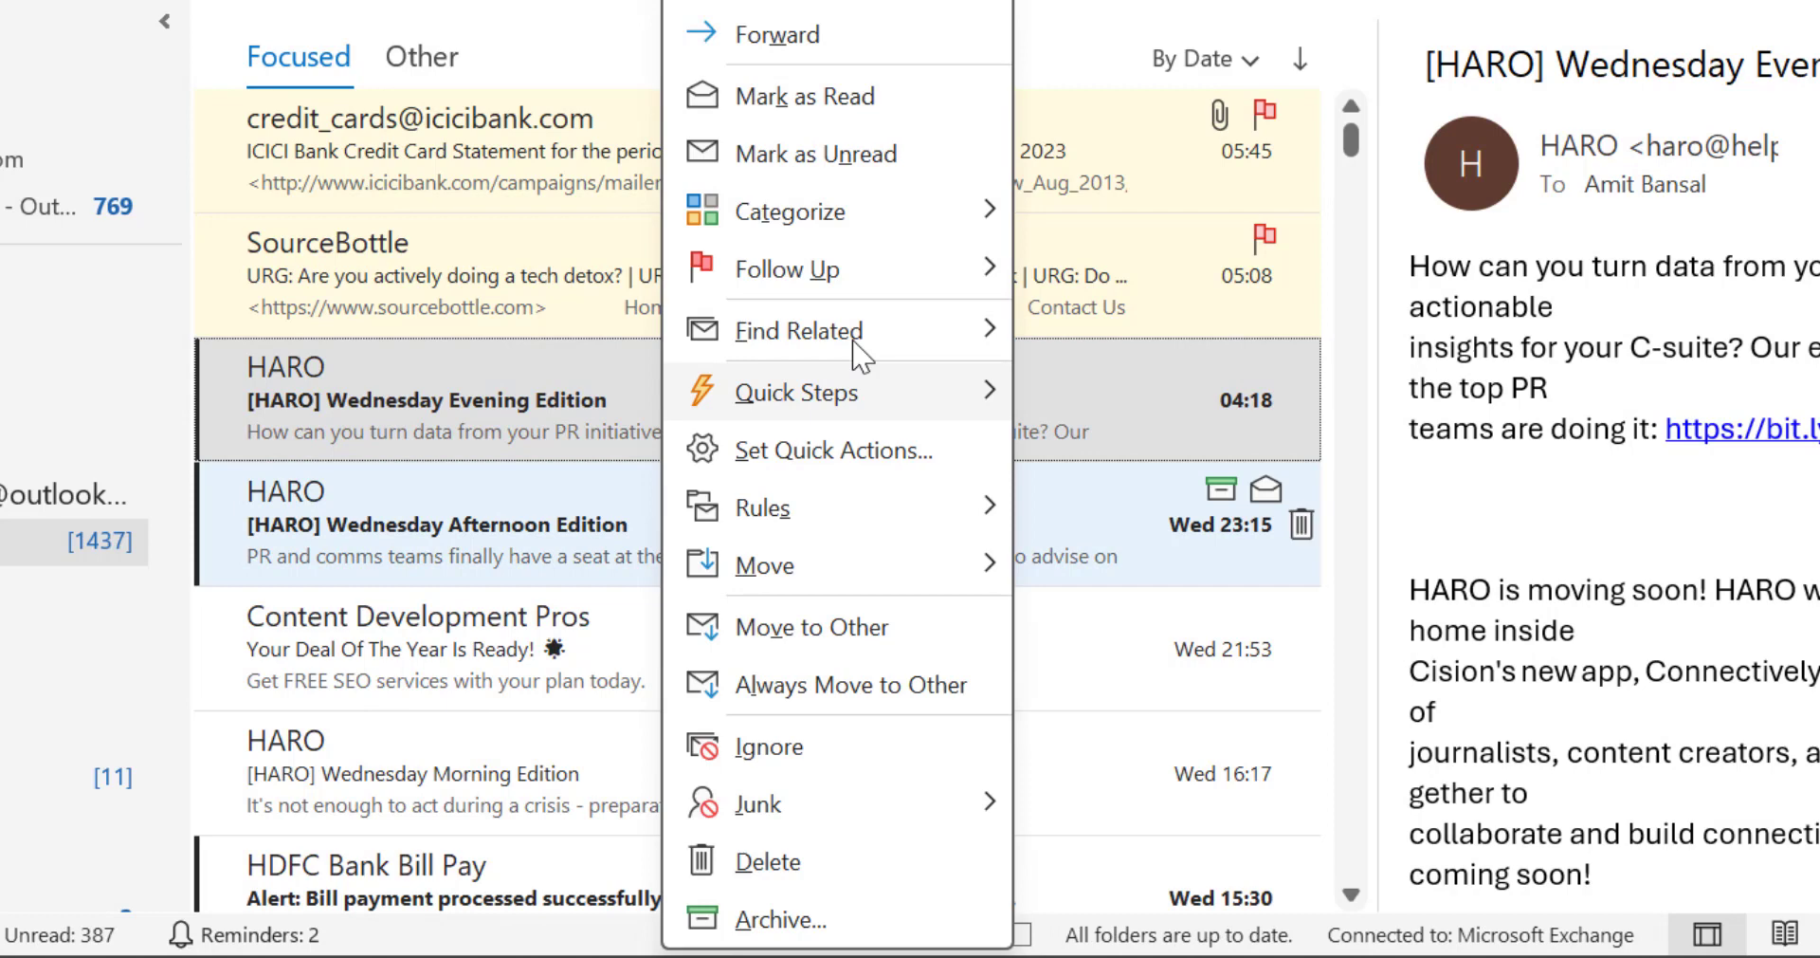
{"action": "mouse_move", "coordinate": [789, 269]}
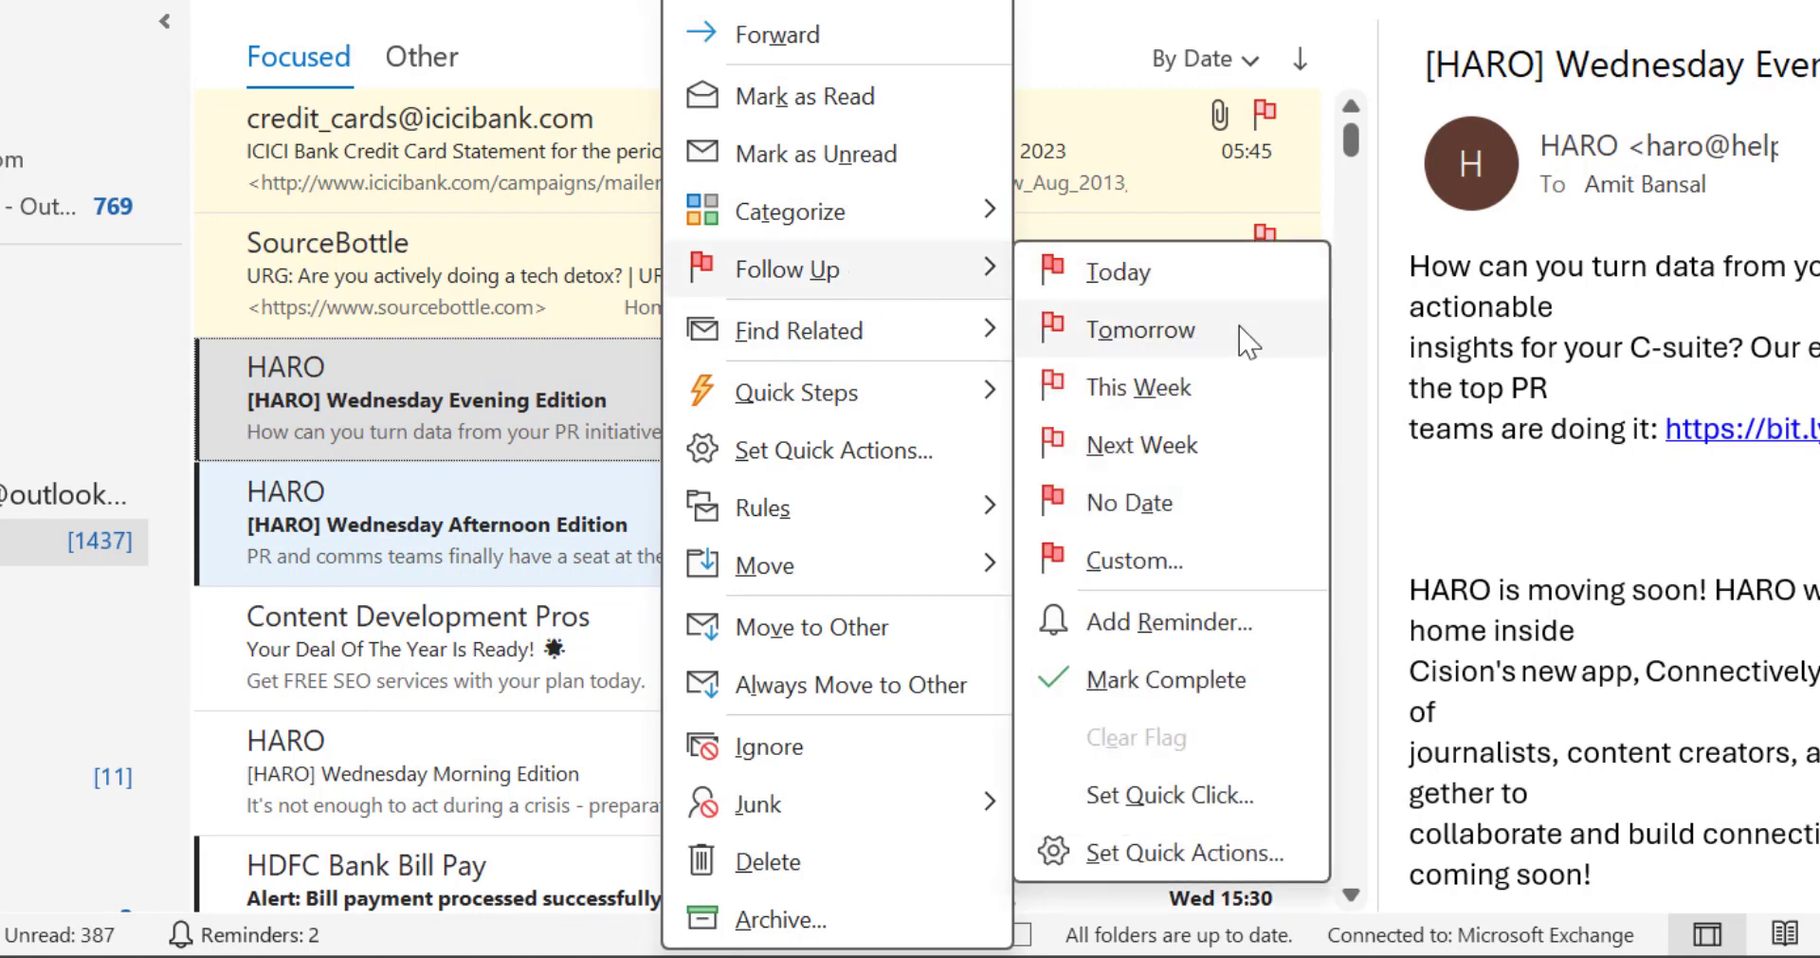
{"action": "left_click", "coordinate": [1141, 330]}
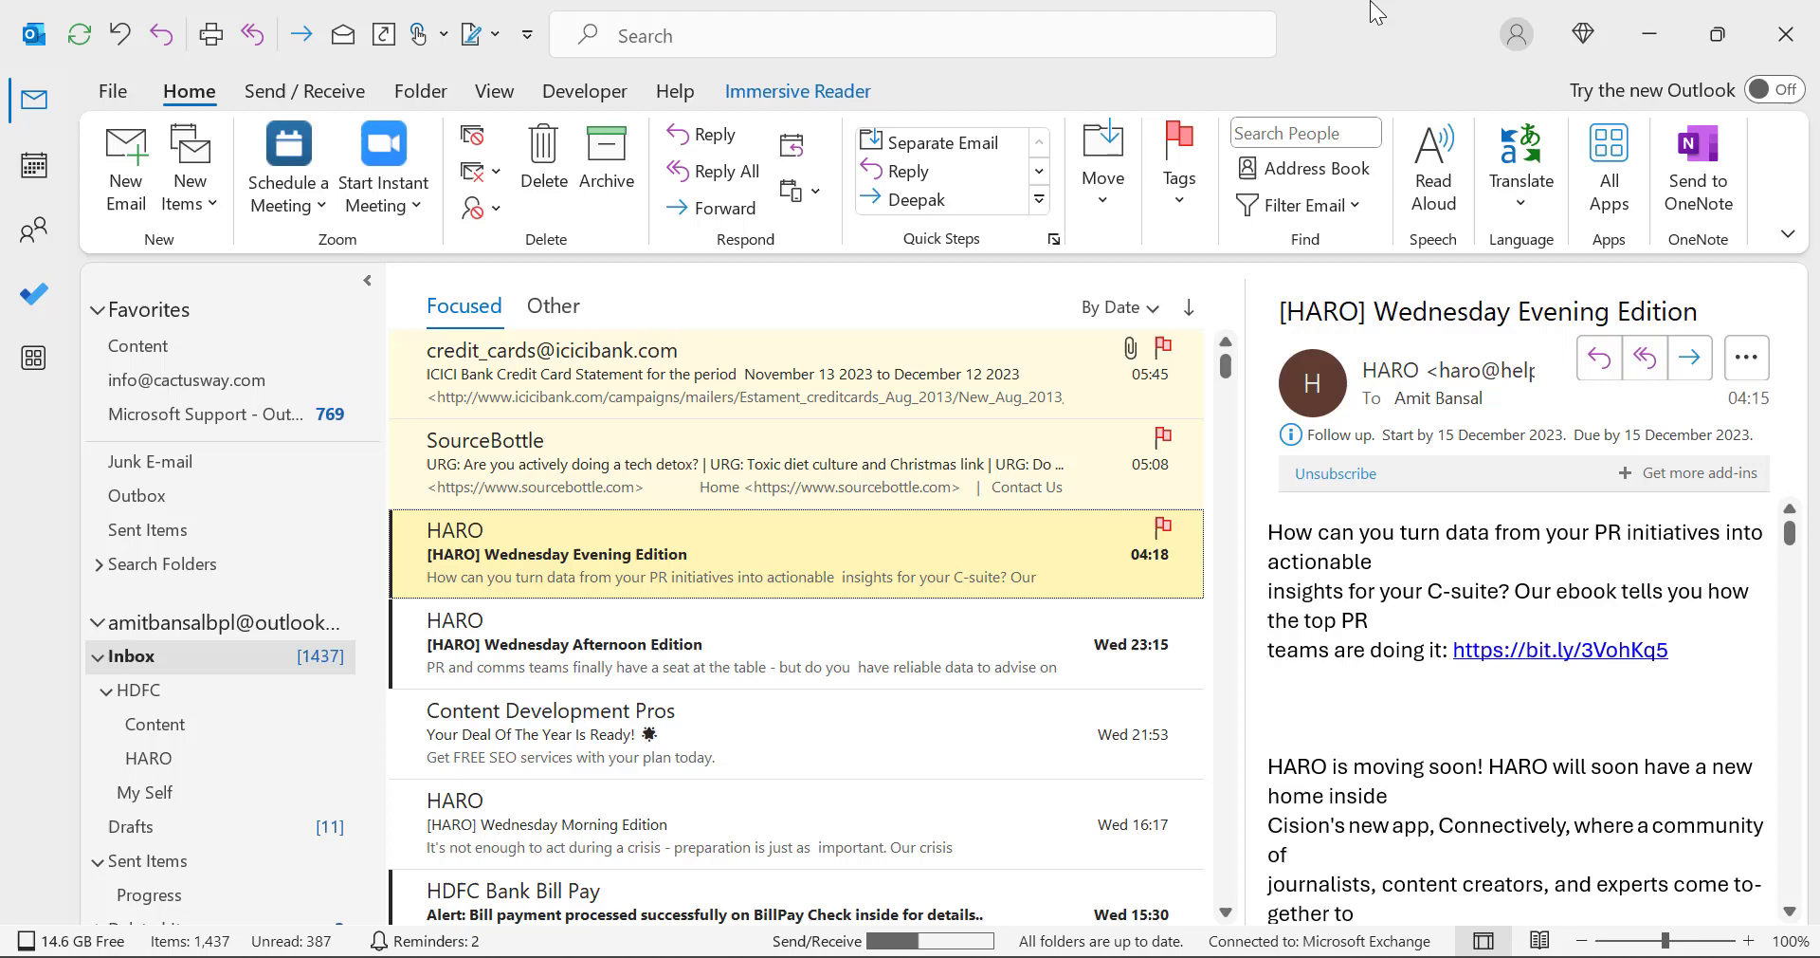
- Select the Content Development Pros and HARO Morning Edition emails together and flag both for Today
{"action": "left_click", "coordinate": [796, 704]}
{"action": "left_click", "coordinate": [770, 821], "text": "ctrl"}
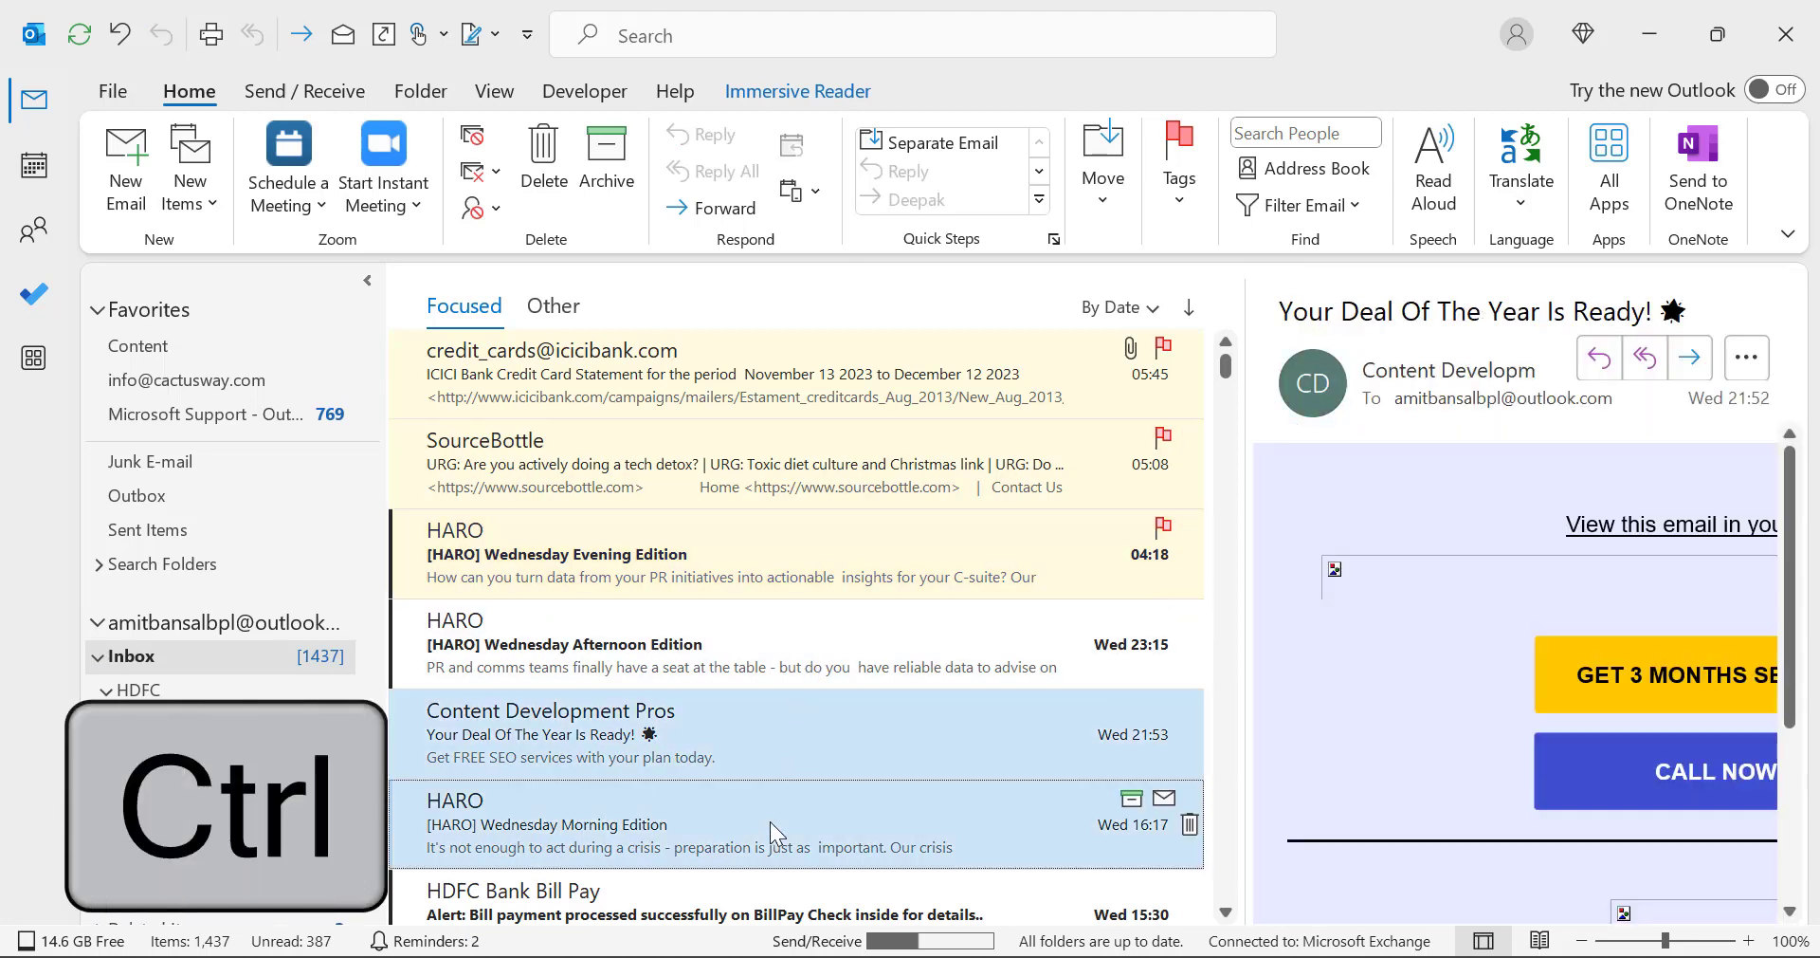
{"action": "right_click", "coordinate": [770, 821]}
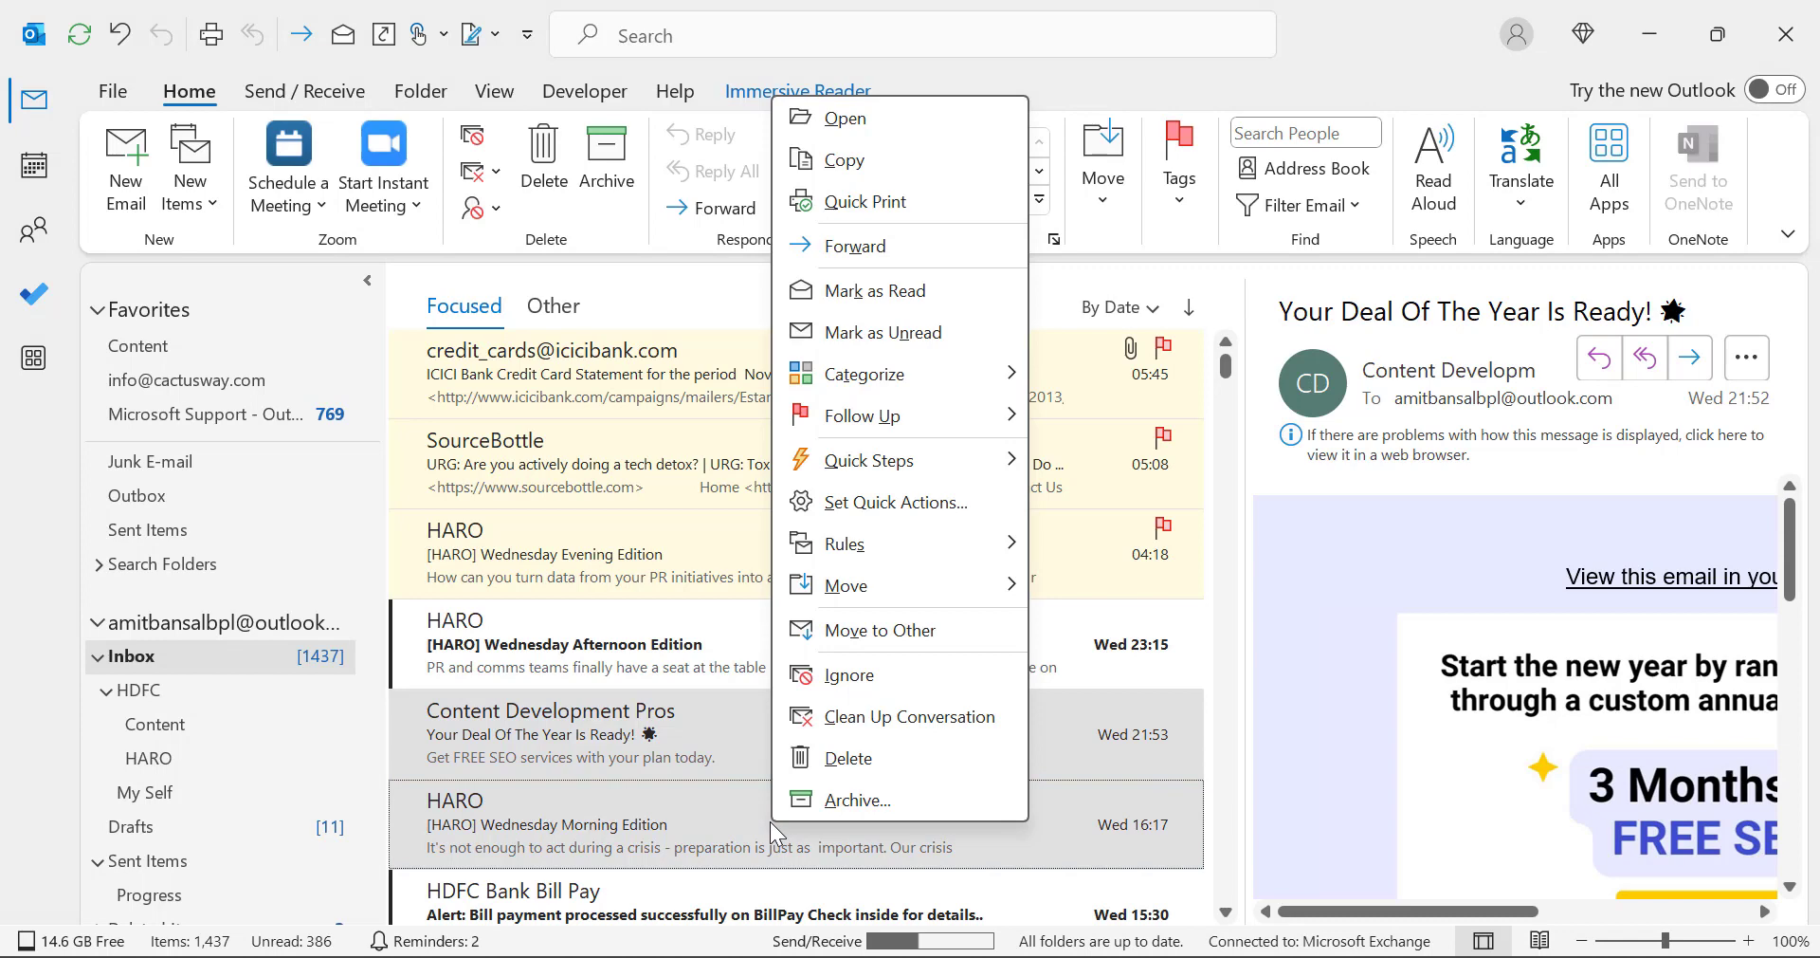
{"action": "mouse_move", "coordinate": [867, 415]}
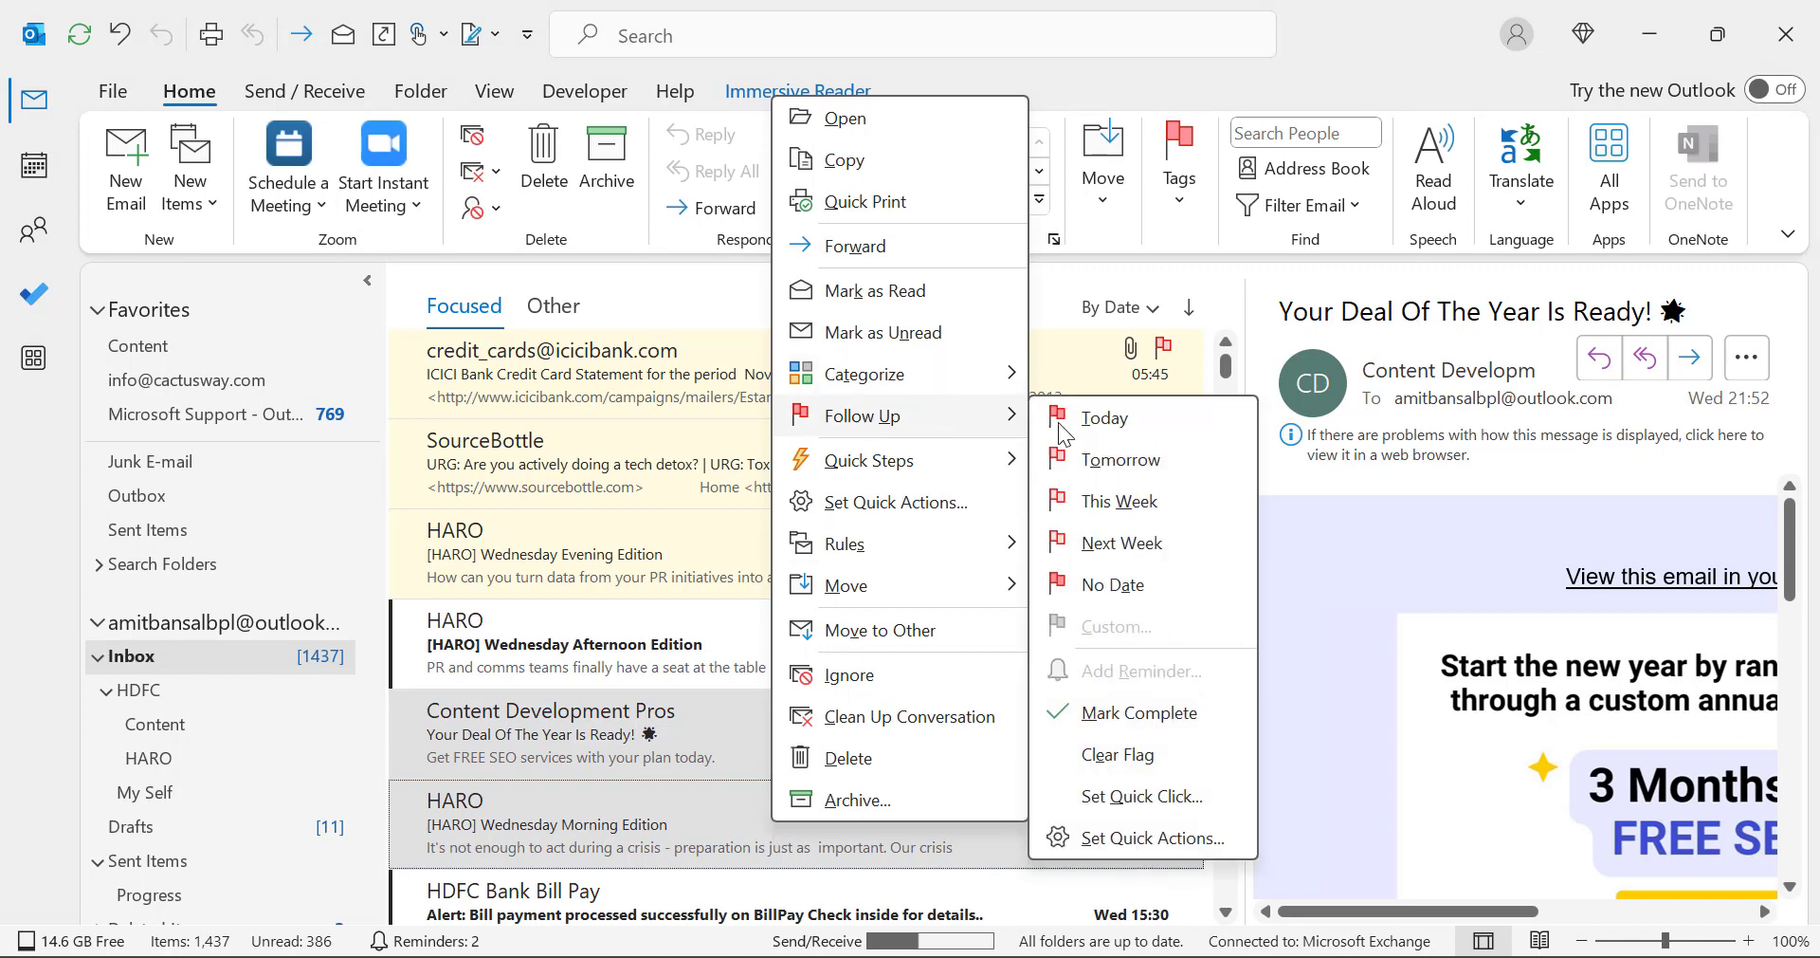
{"action": "left_click", "coordinate": [1081, 417]}
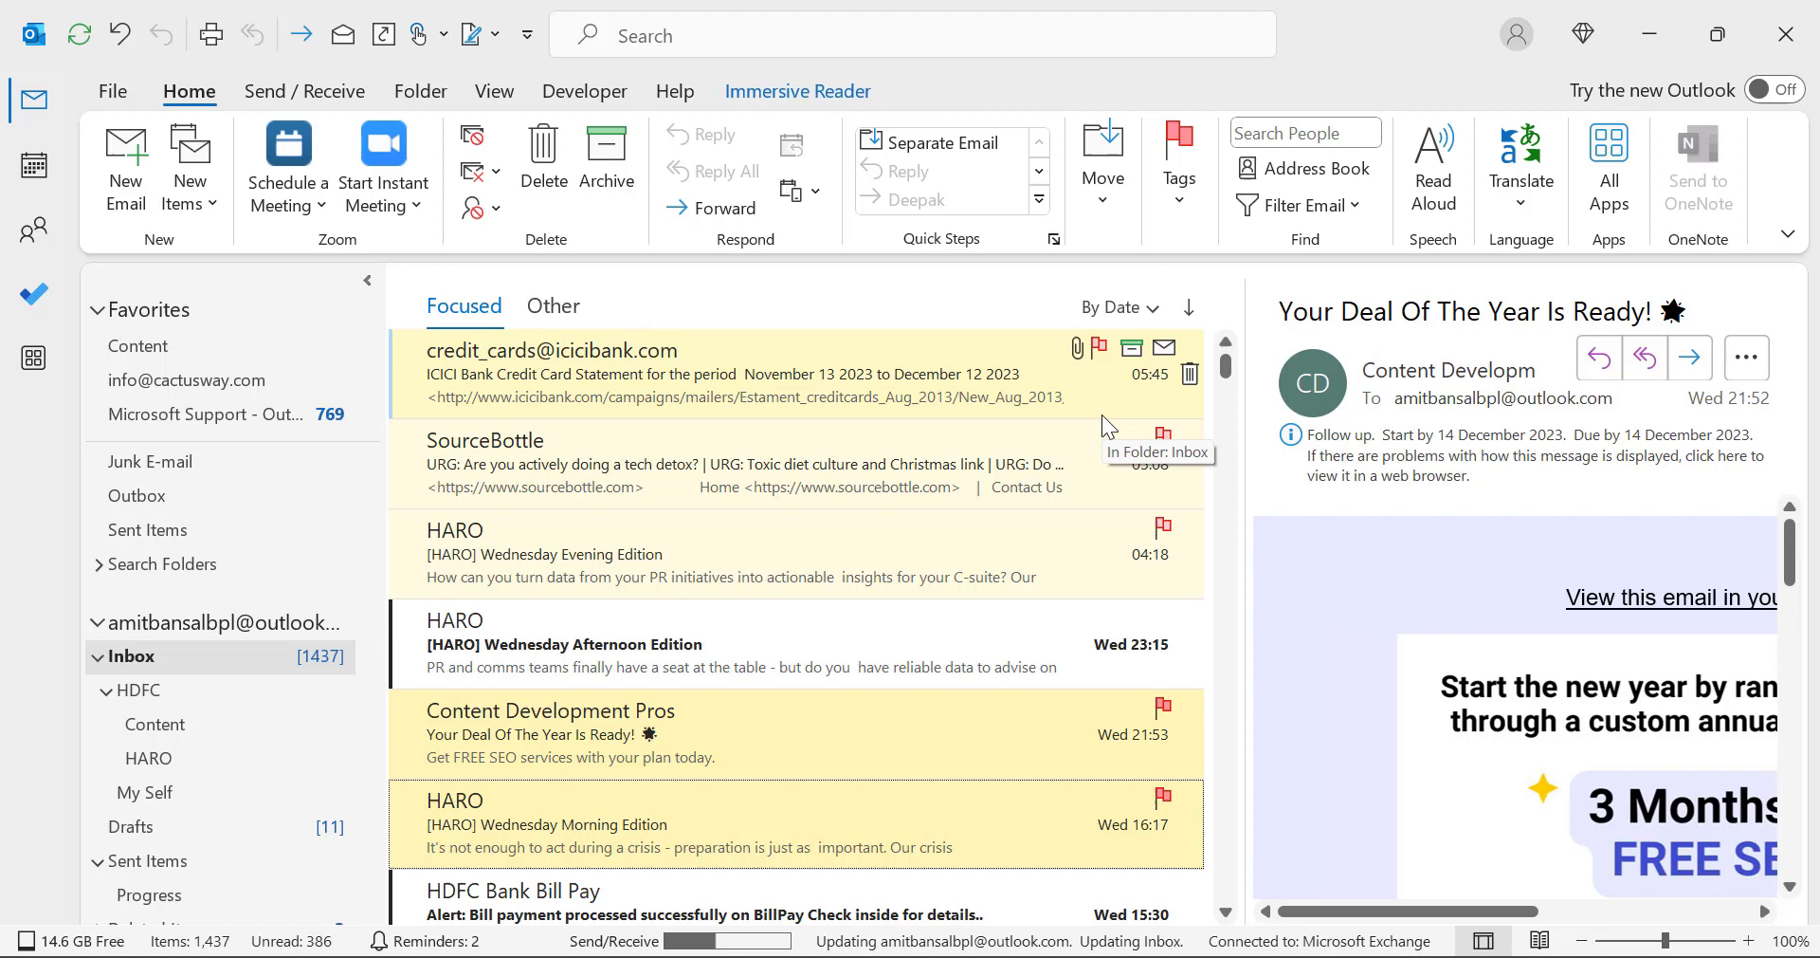
{"action": "scroll", "coordinate": [963, 640], "scroll_direction": "down", "scroll_amount": 3}
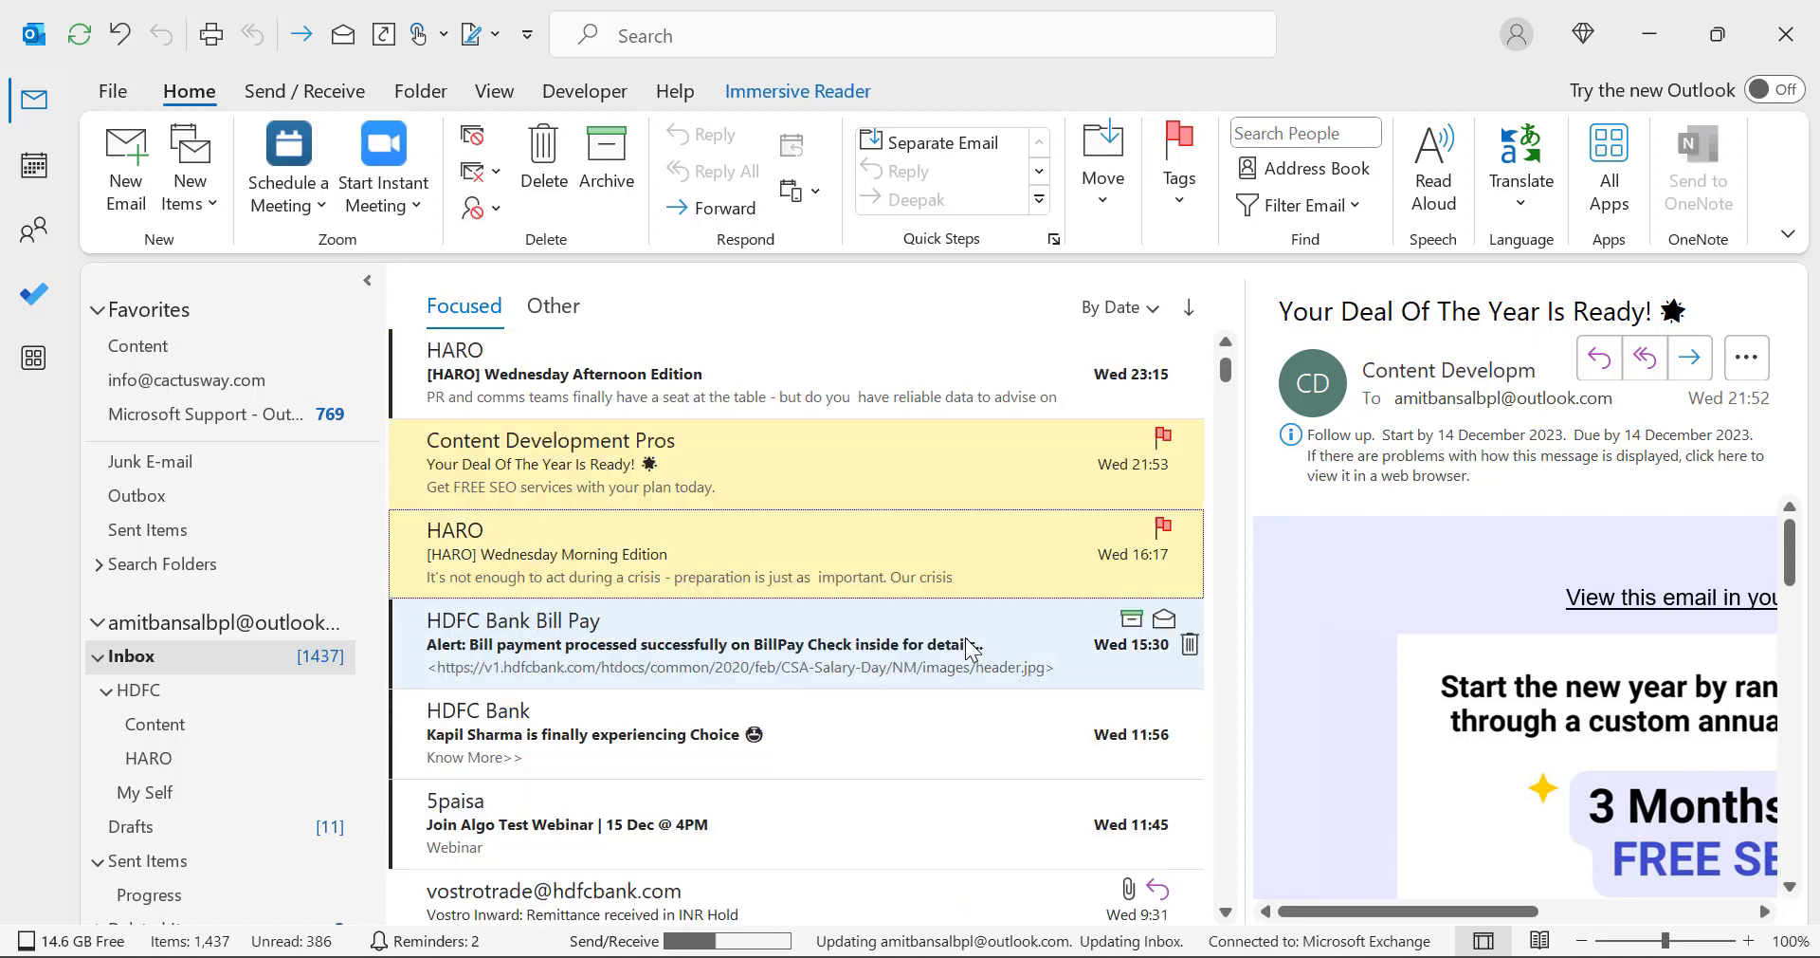
{"action": "scroll", "coordinate": [965, 637], "scroll_direction": "down", "scroll_amount": 2}
{"action": "scroll", "coordinate": [965, 637], "scroll_direction": "down", "scroll_amount": 1}
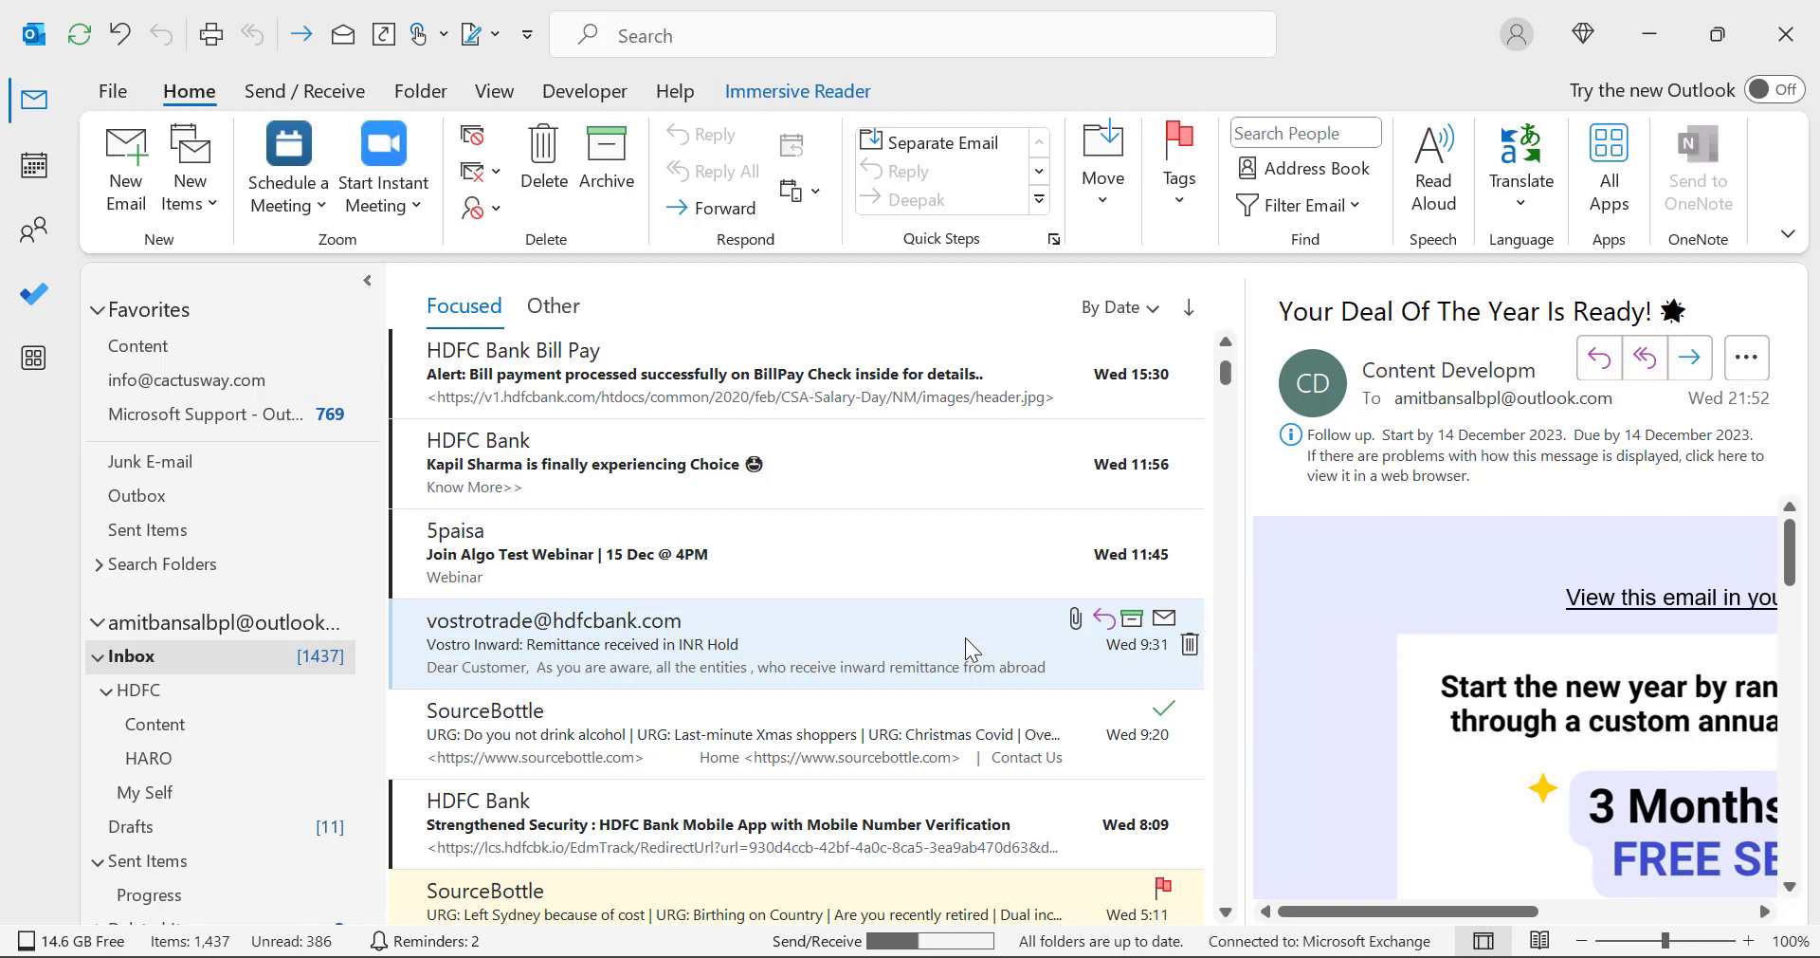
{"action": "left_click", "coordinate": [743, 643]}
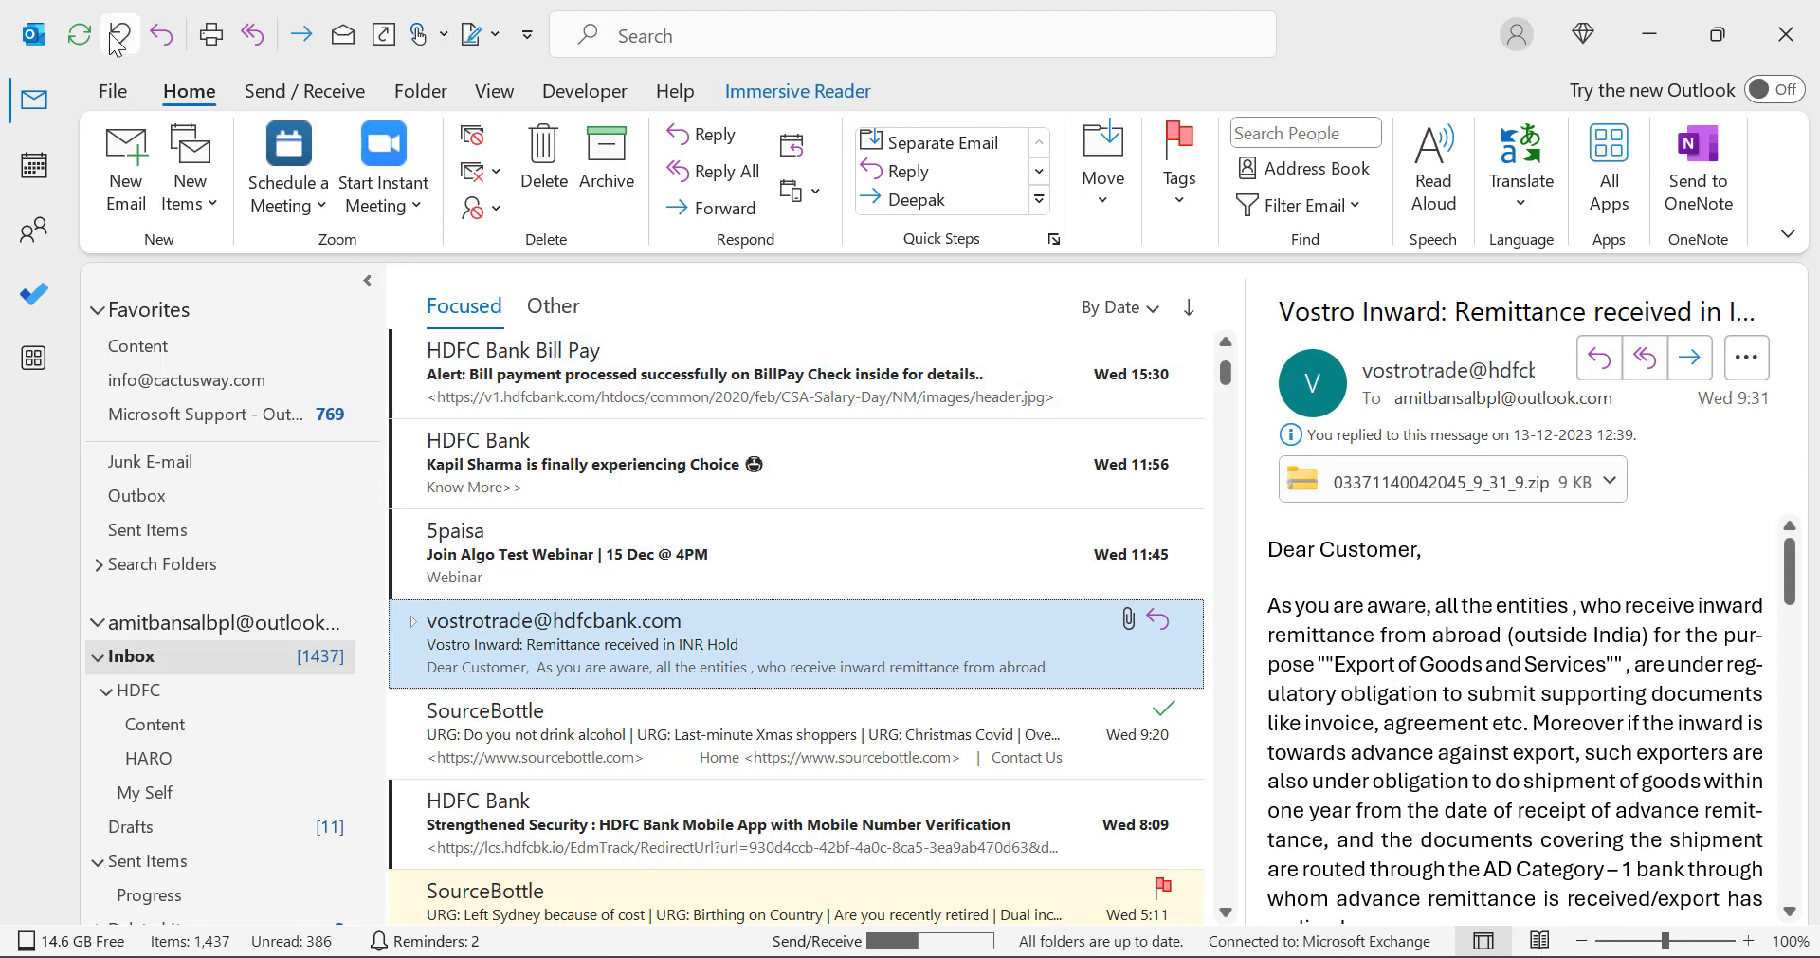
{"action": "left_click", "coordinate": [1104, 201]}
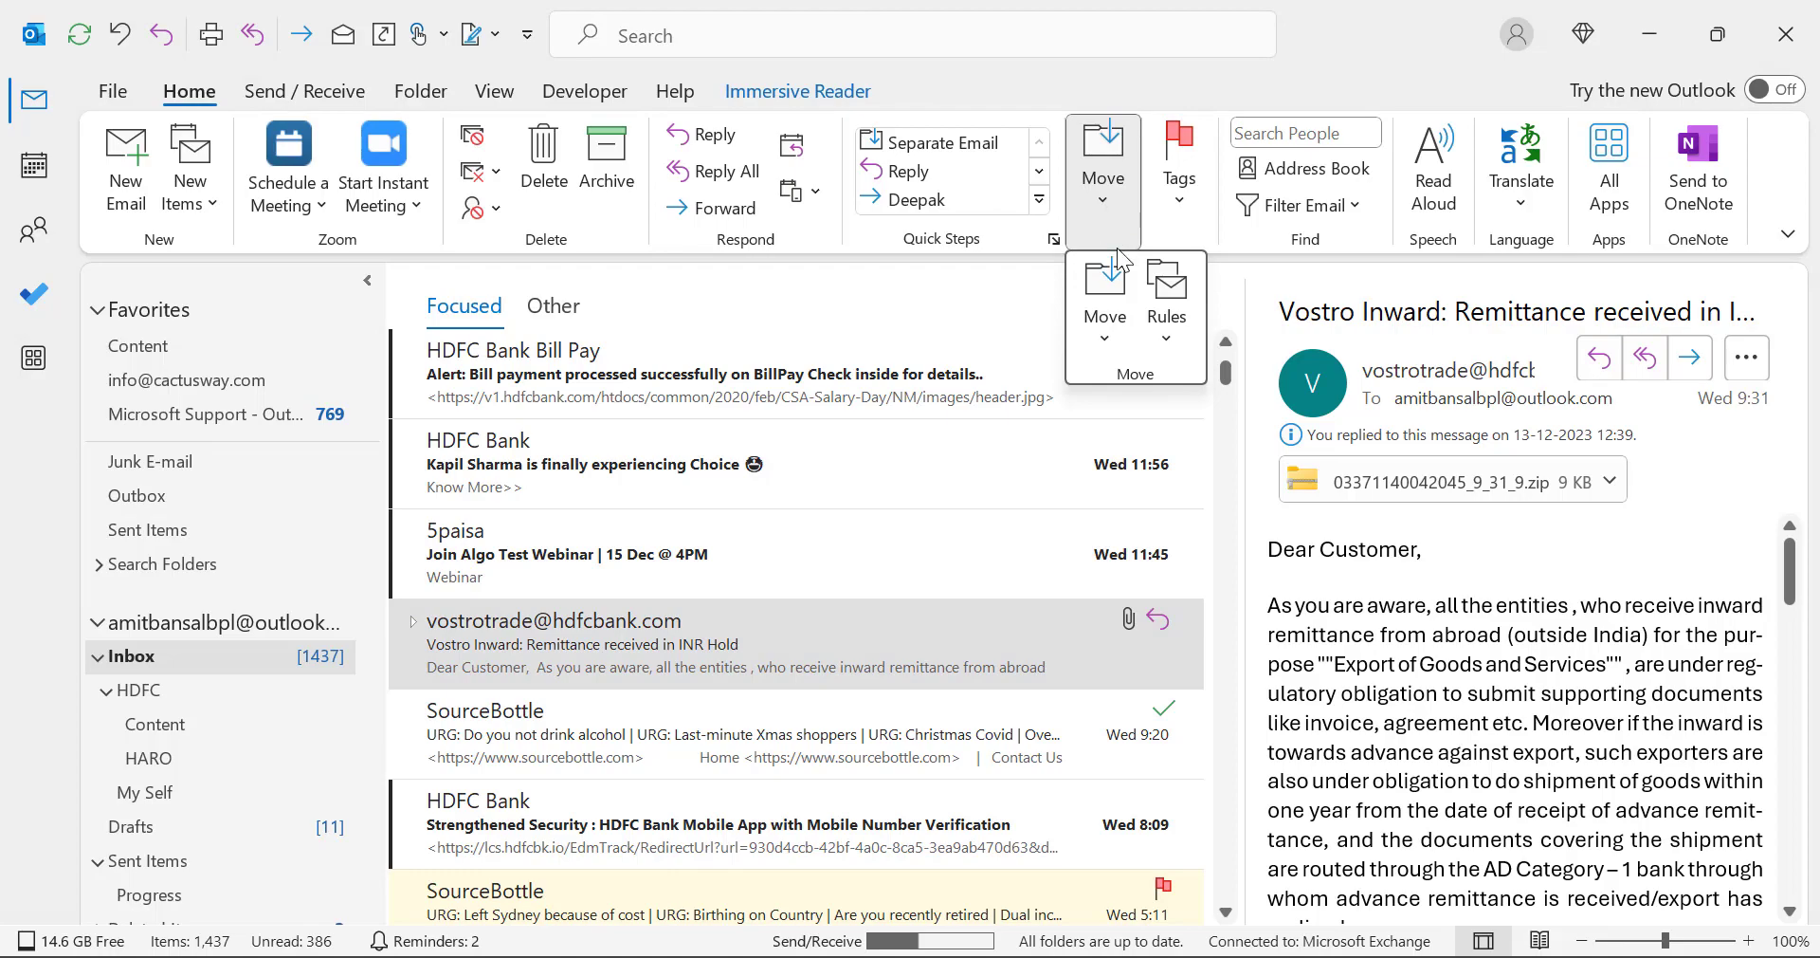
{"action": "left_click", "coordinate": [1174, 330]}
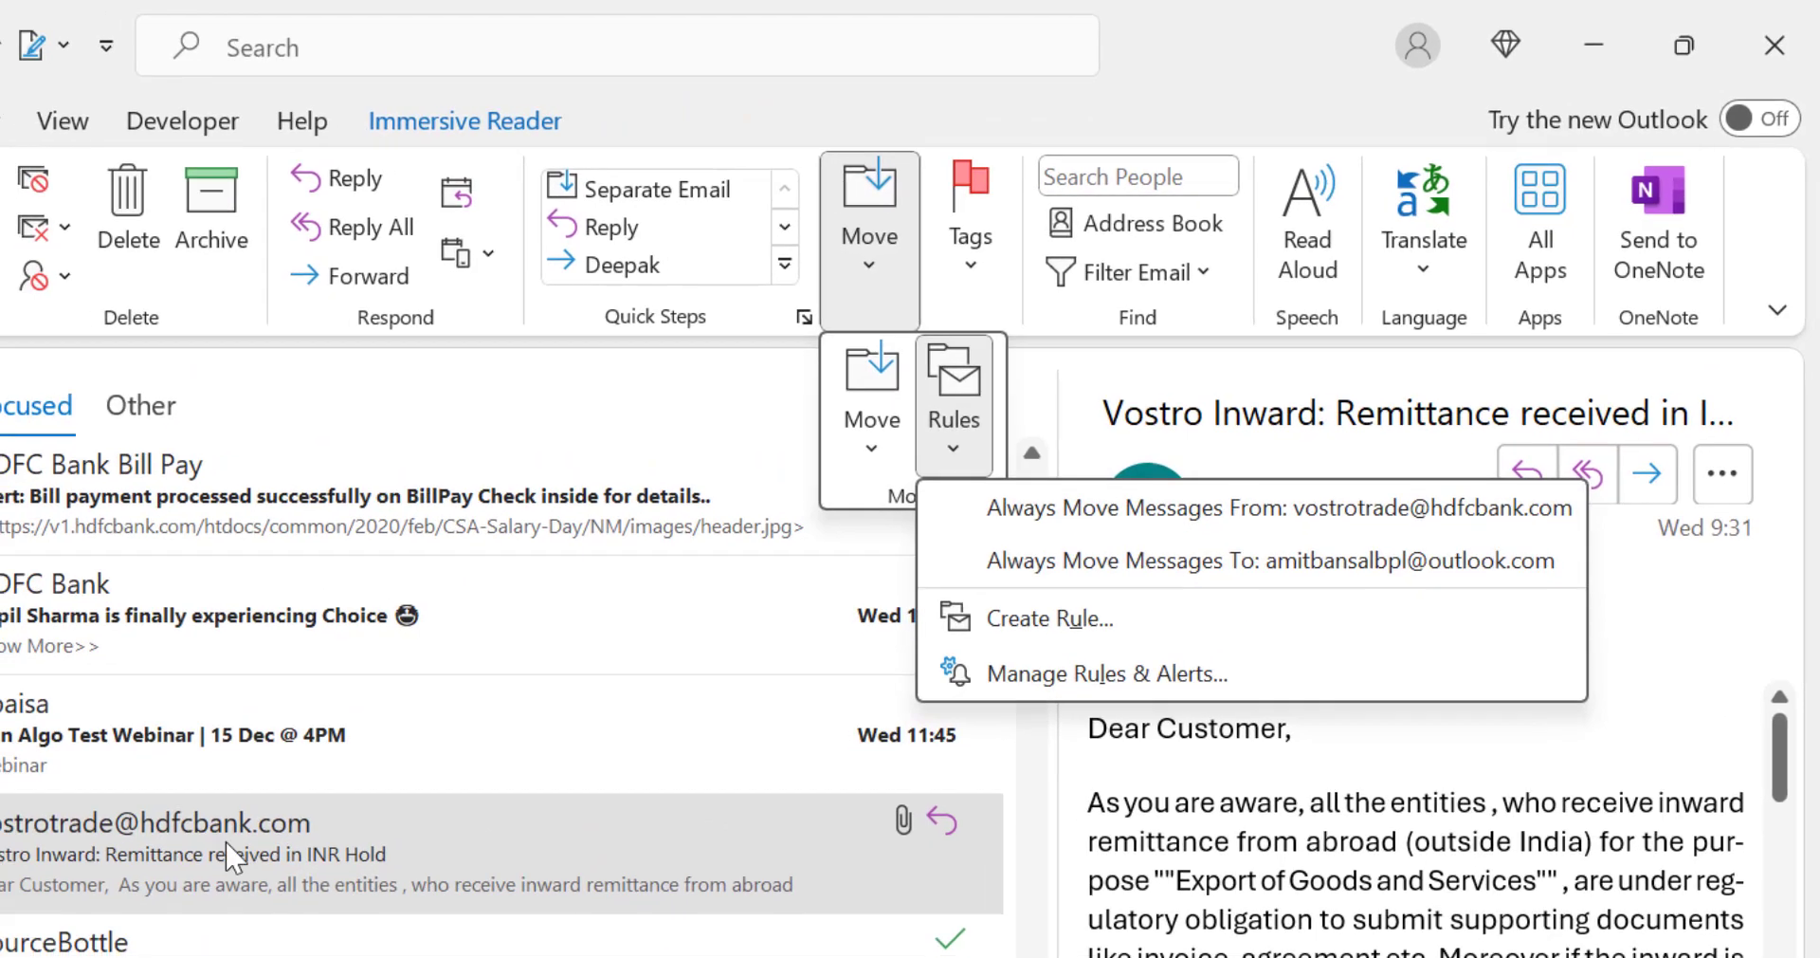
{"action": "right_click", "coordinate": [598, 653]}
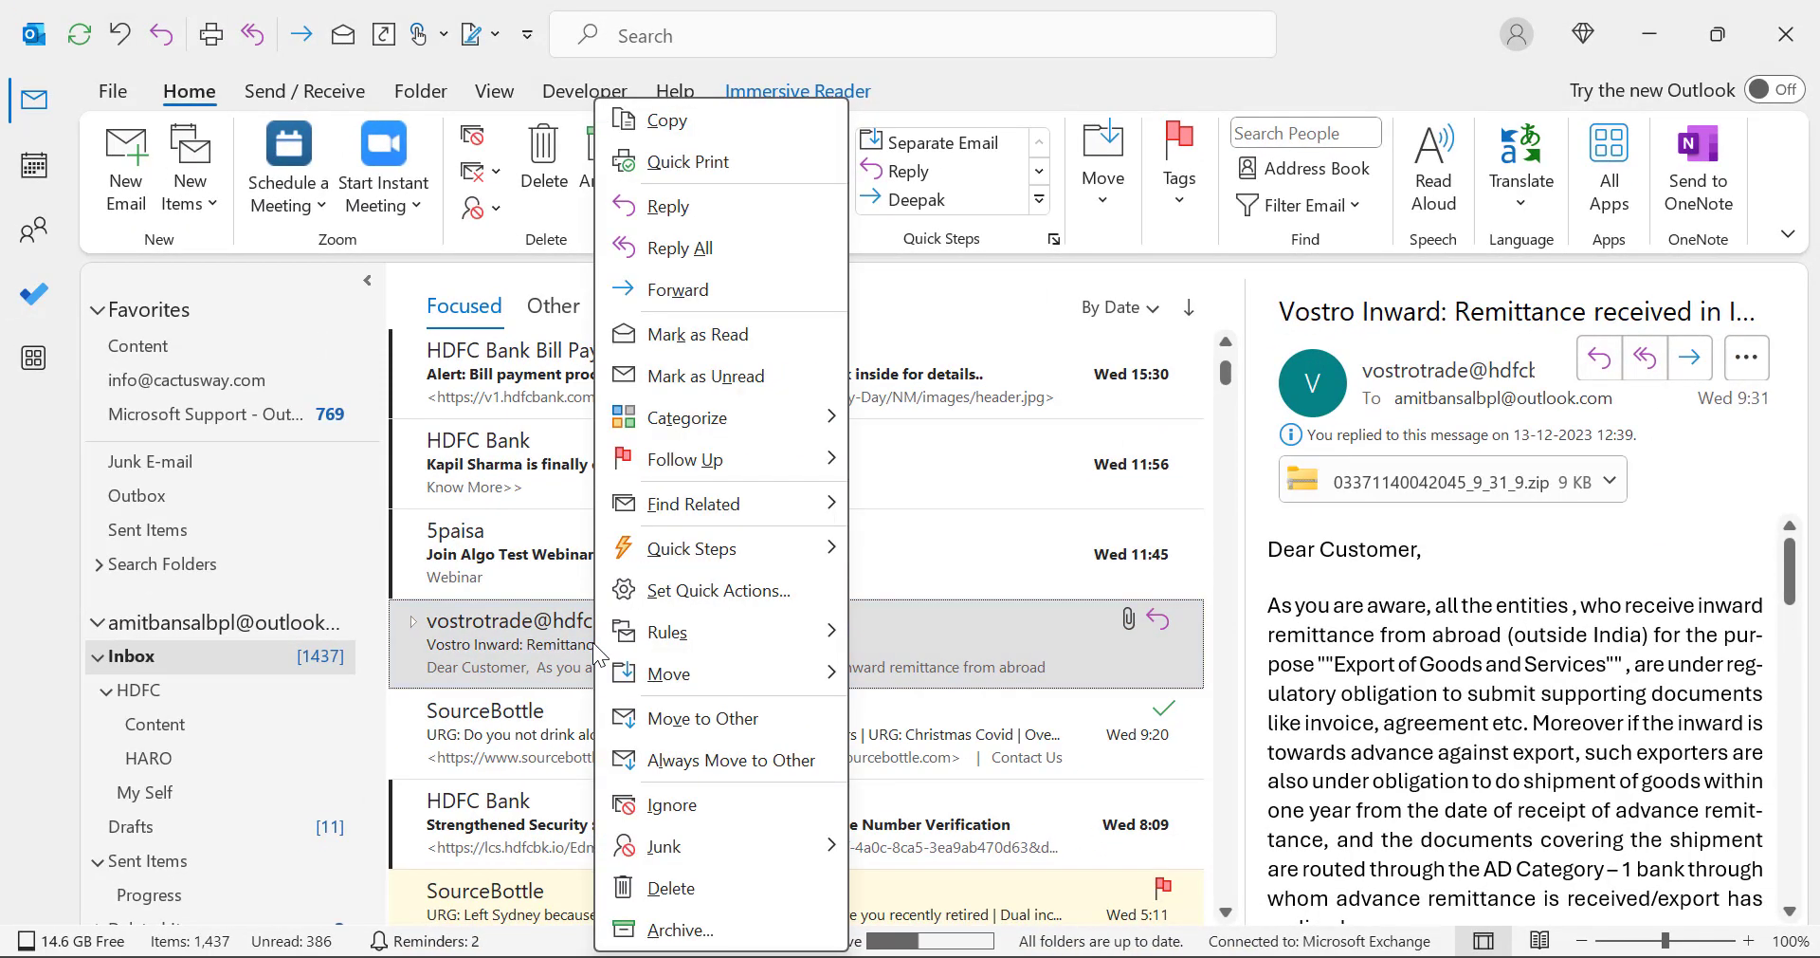
{"action": "mouse_move", "coordinate": [668, 632]}
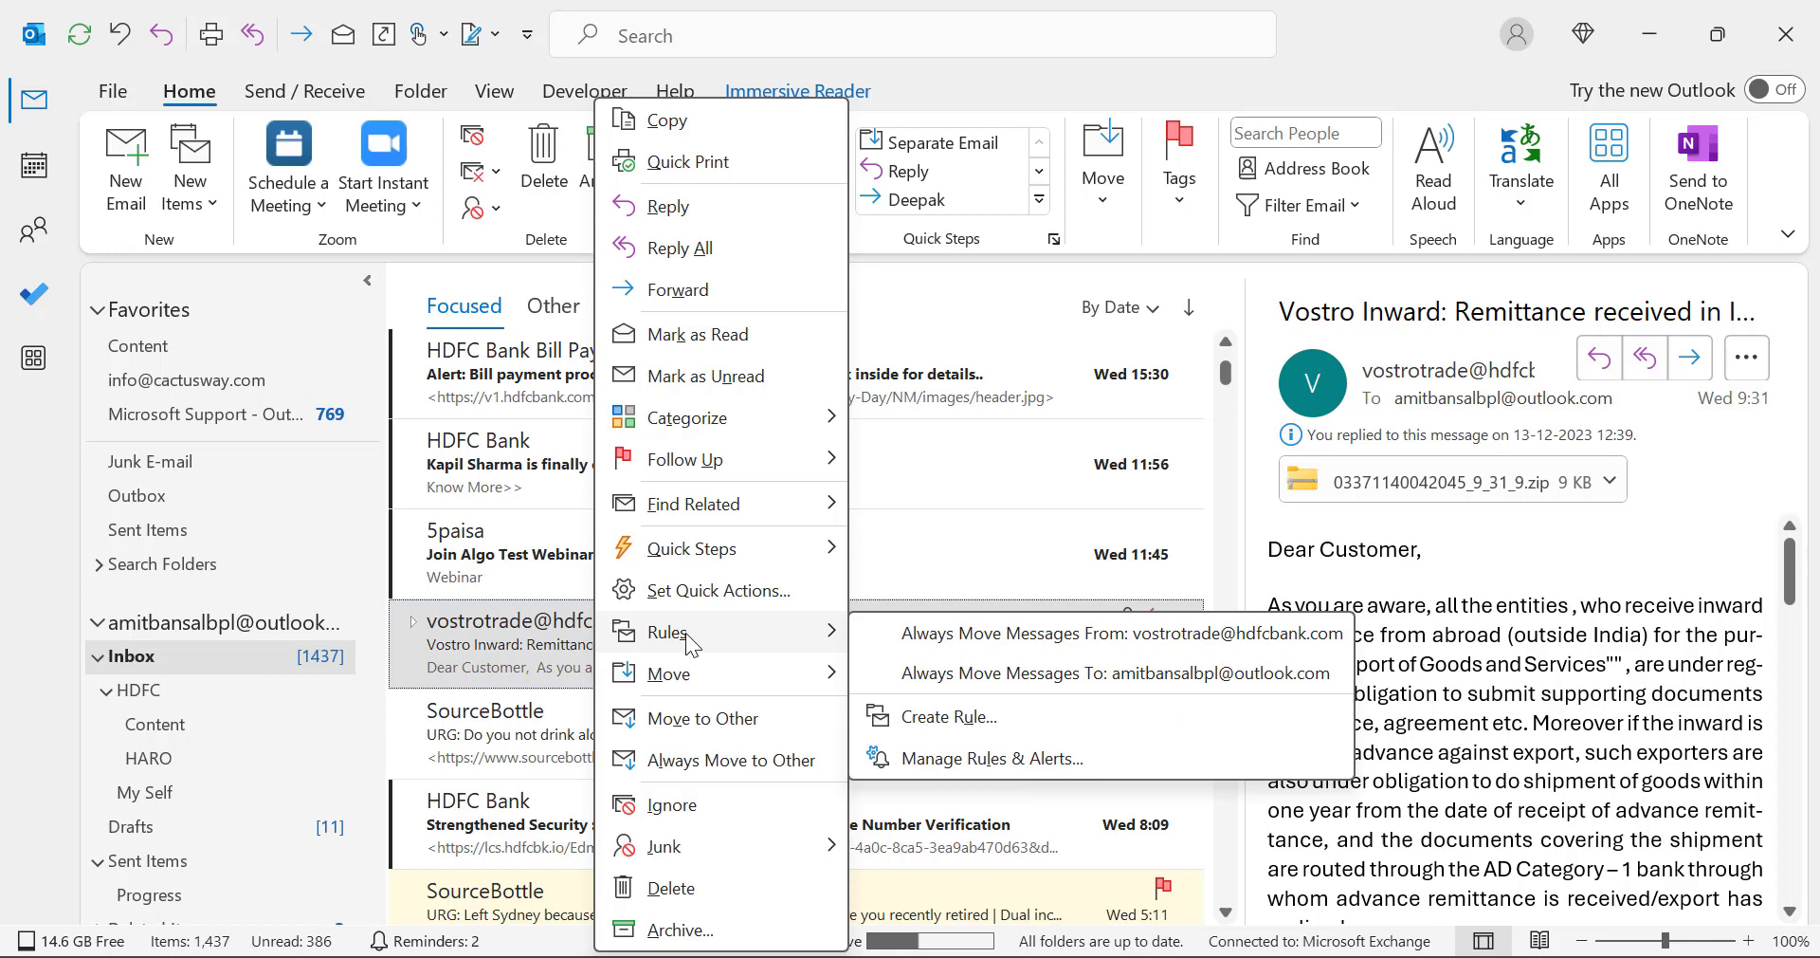
{"action": "left_click", "coordinate": [1091, 729]}
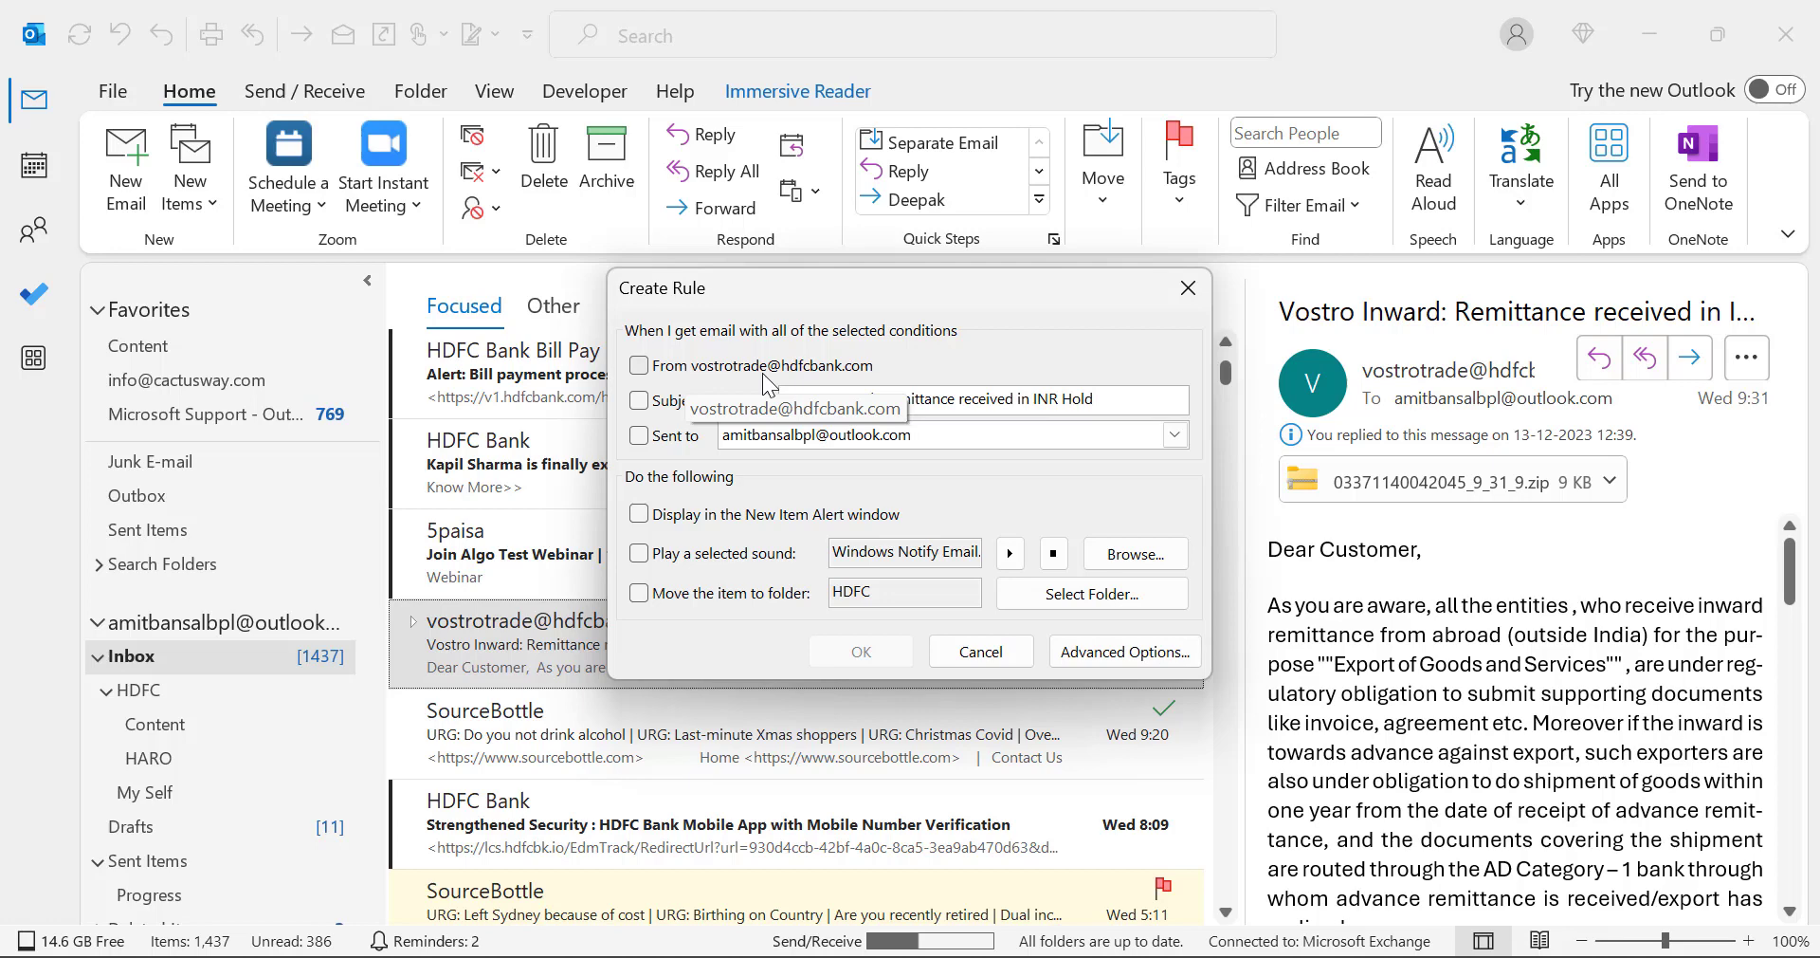
{"action": "left_click", "coordinate": [642, 370]}
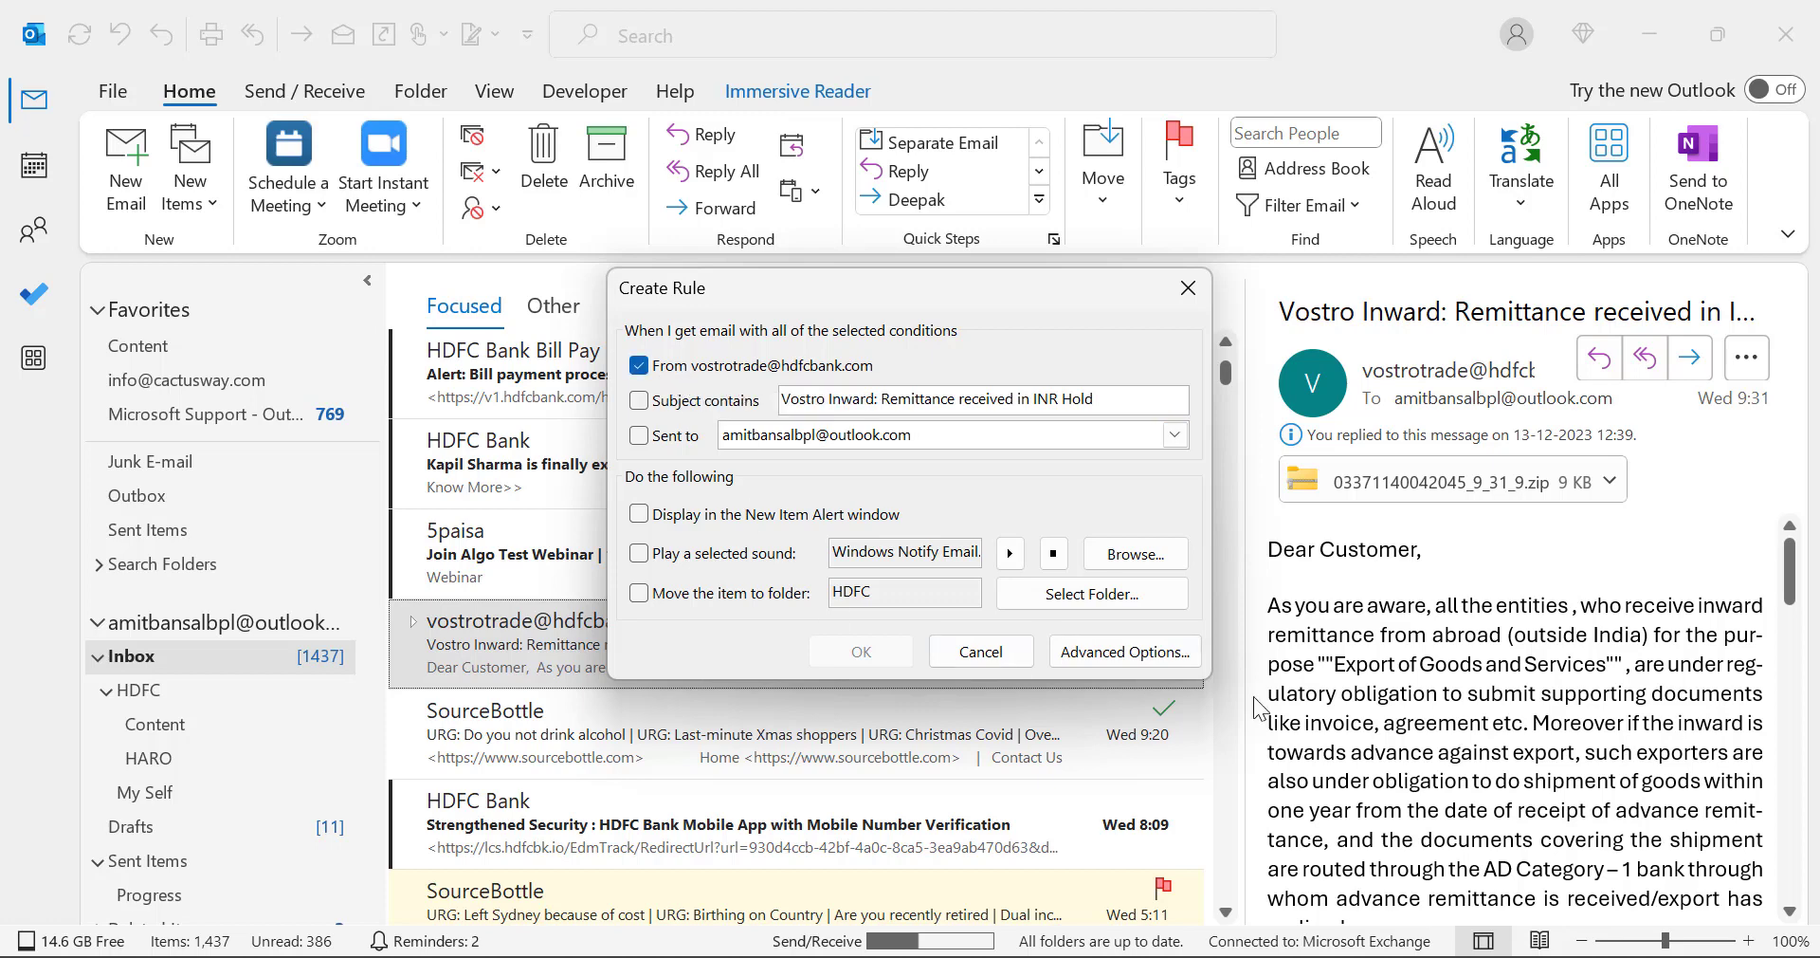
- Go through Advanced Options to the Rules Wizard's actions page
{"action": "left_click", "coordinate": [1124, 661]}
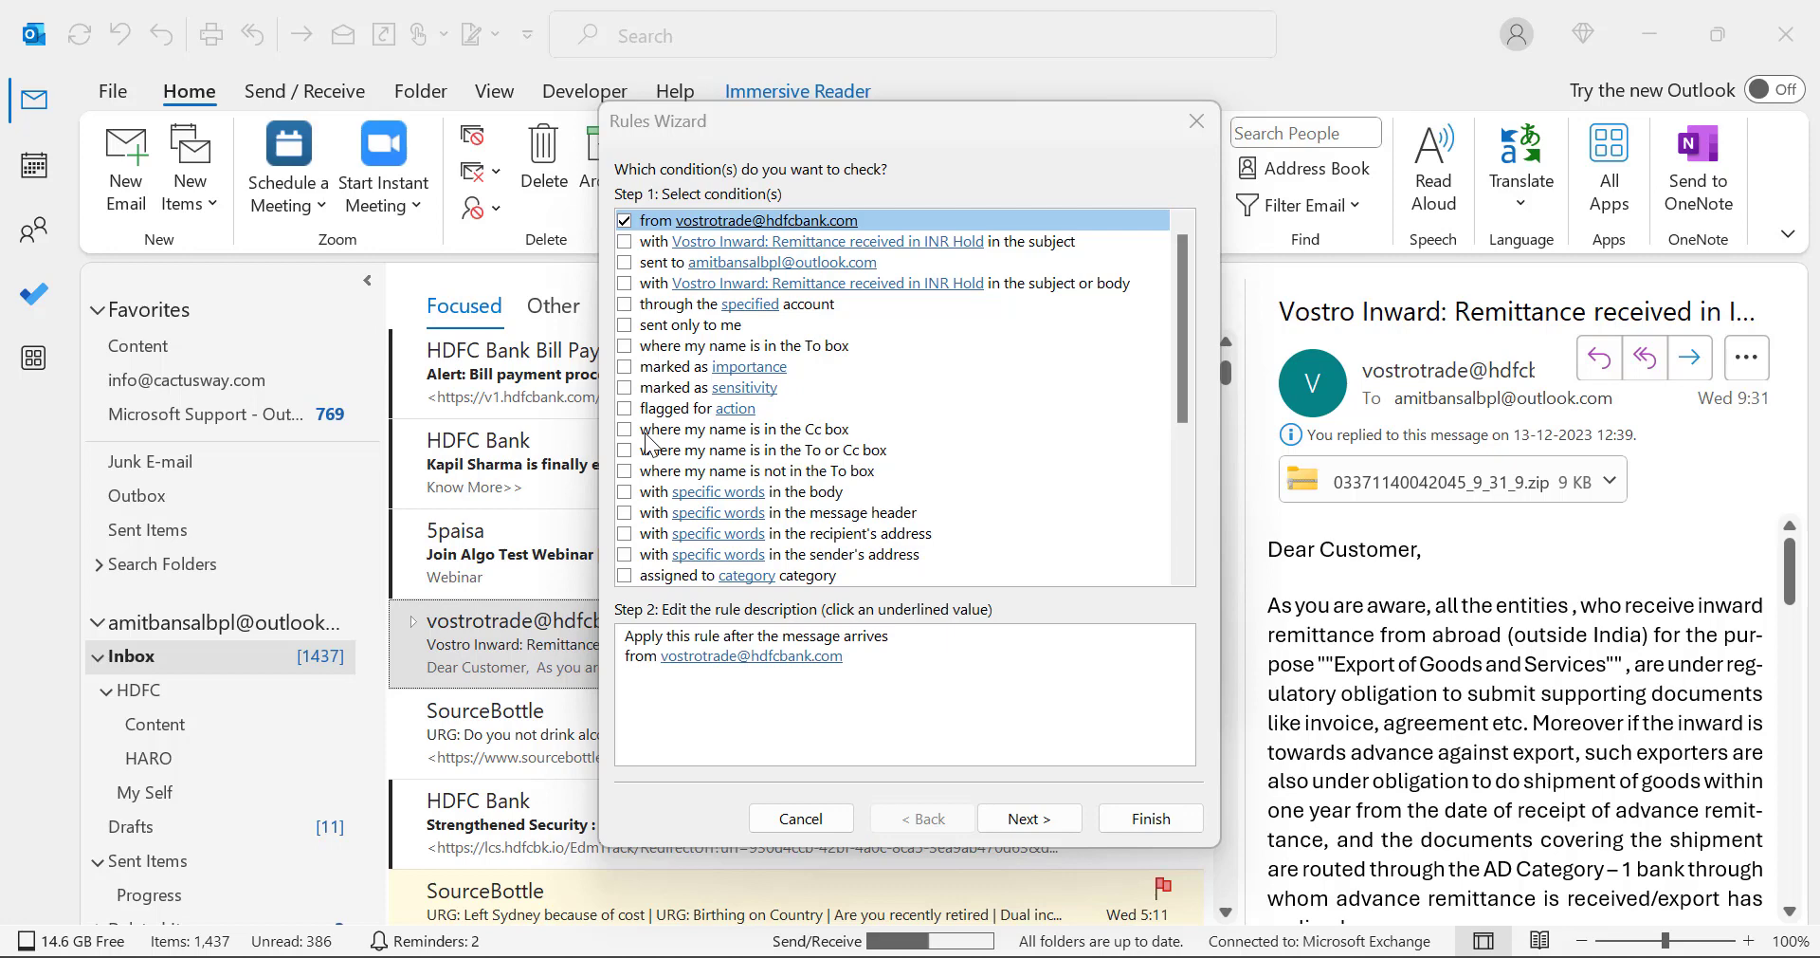
{"action": "left_click", "coordinate": [1026, 813]}
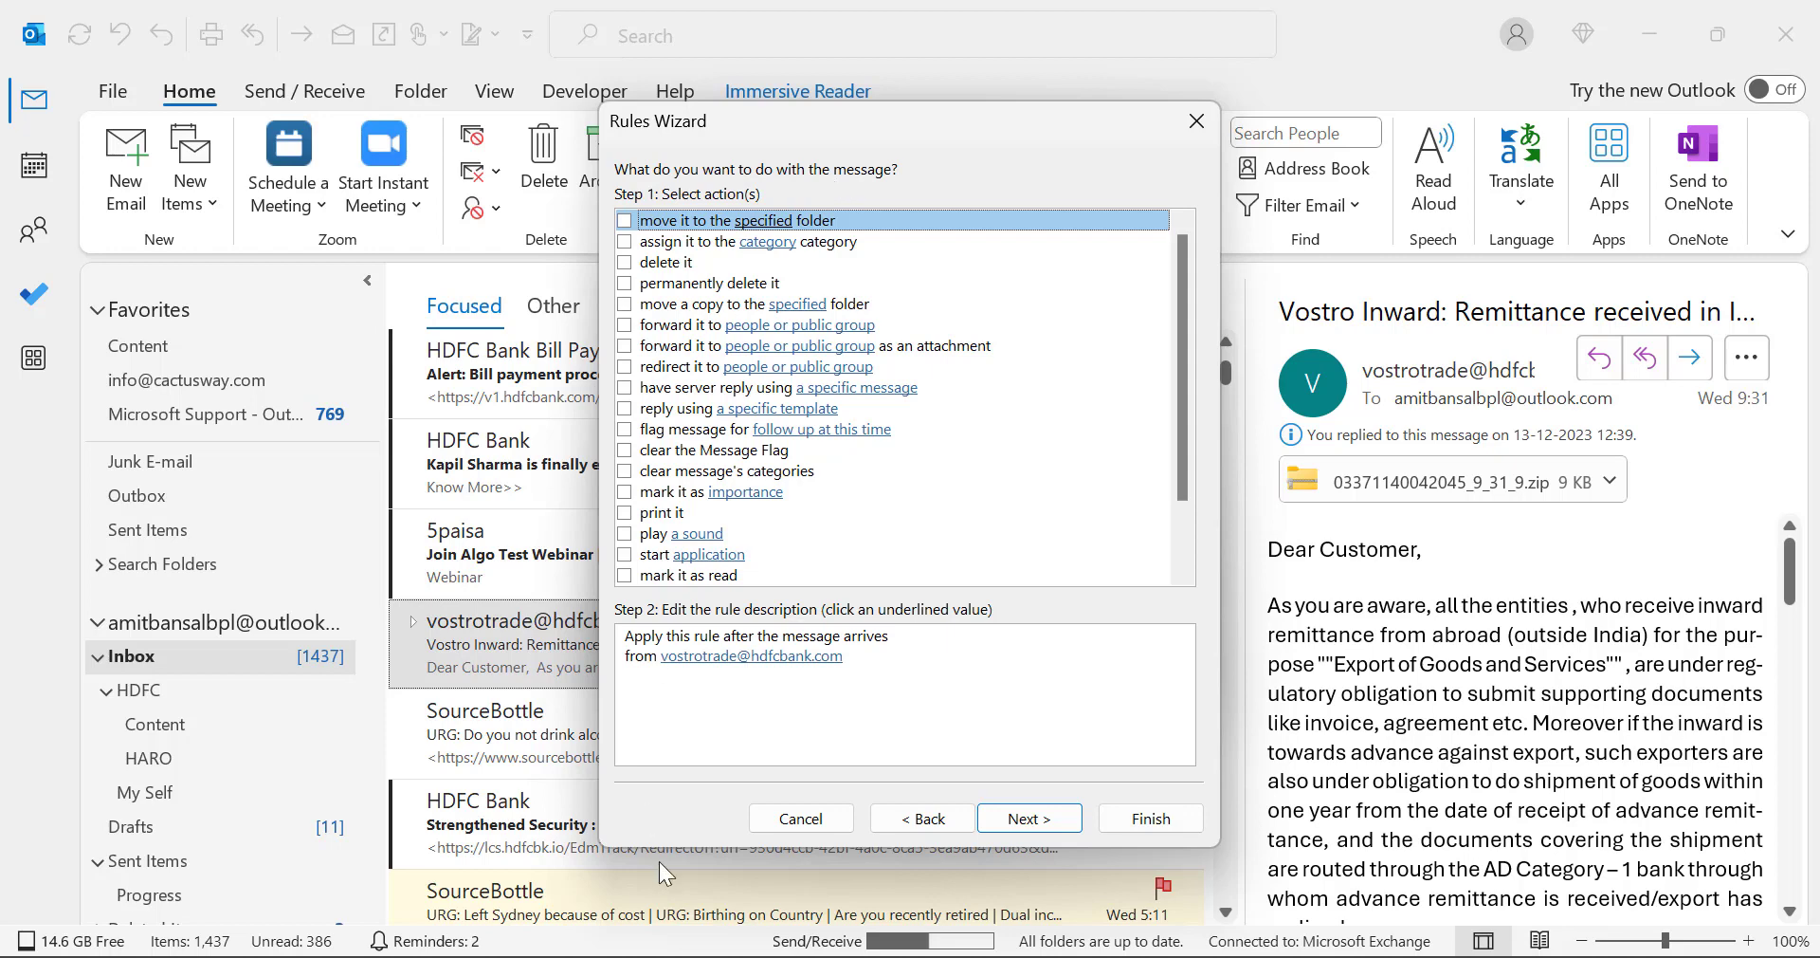
- Add the rule action flagging matching messages for follow-up, with the flag set to Tomorrow
{"action": "left_click", "coordinate": [737, 669]}
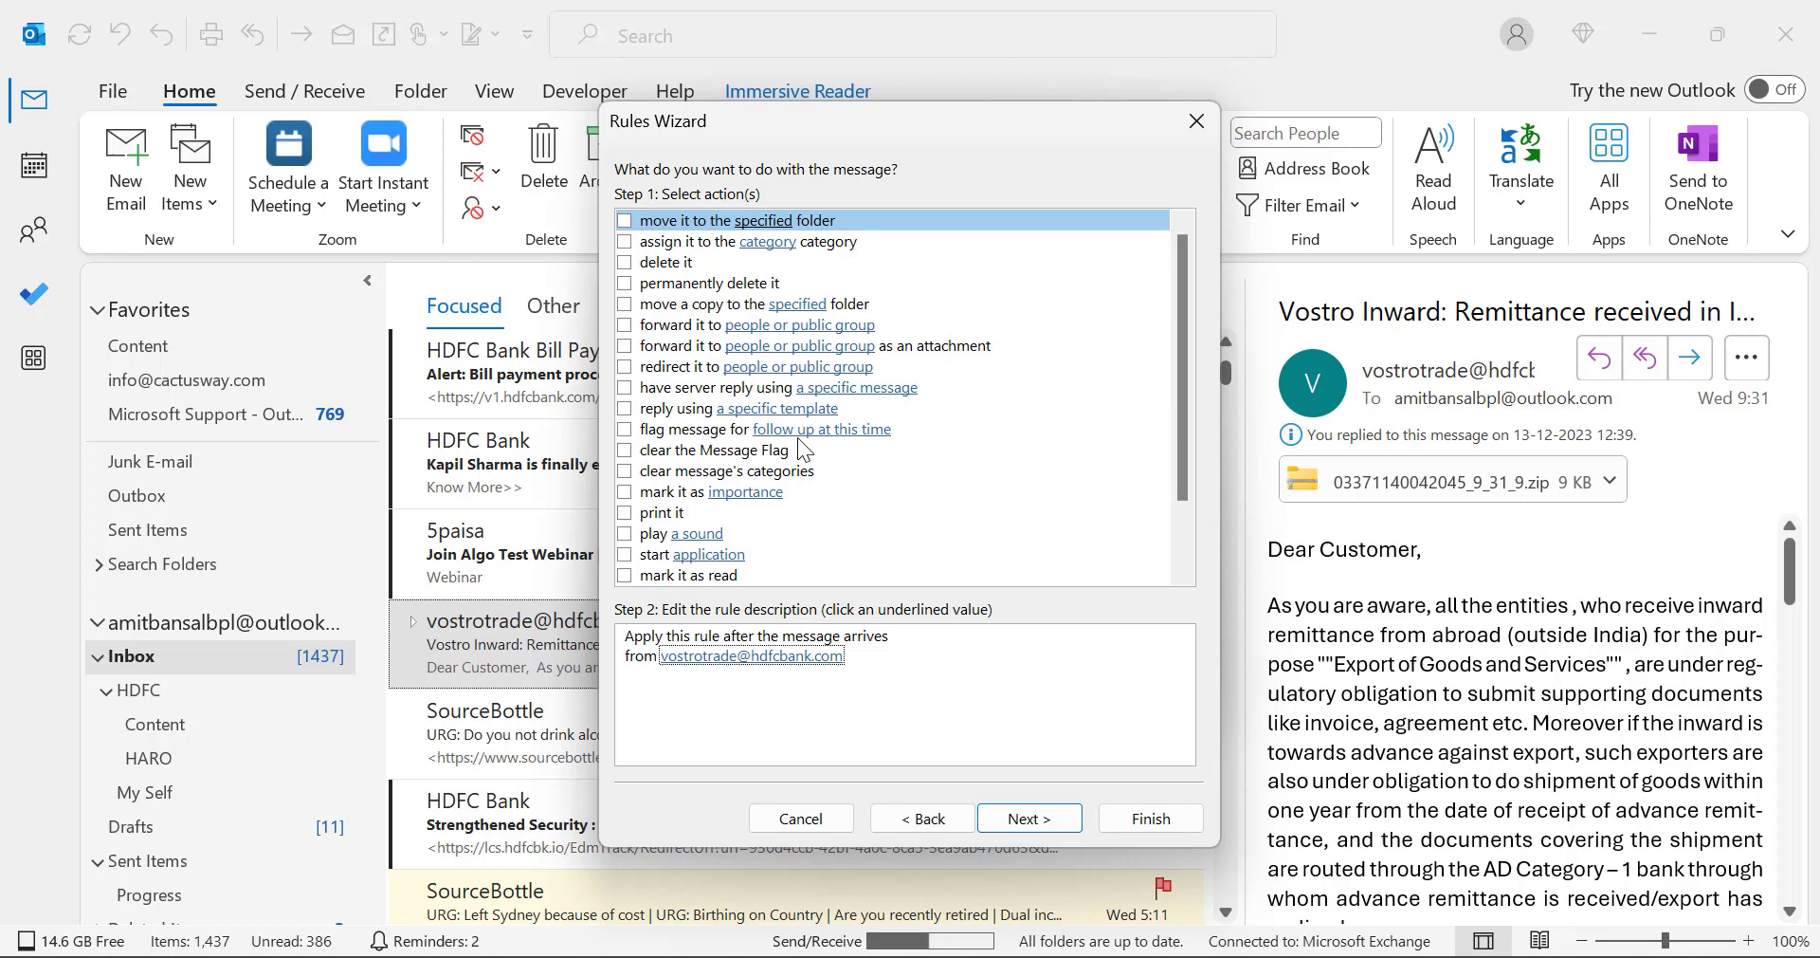
{"action": "left_click", "coordinate": [624, 429]}
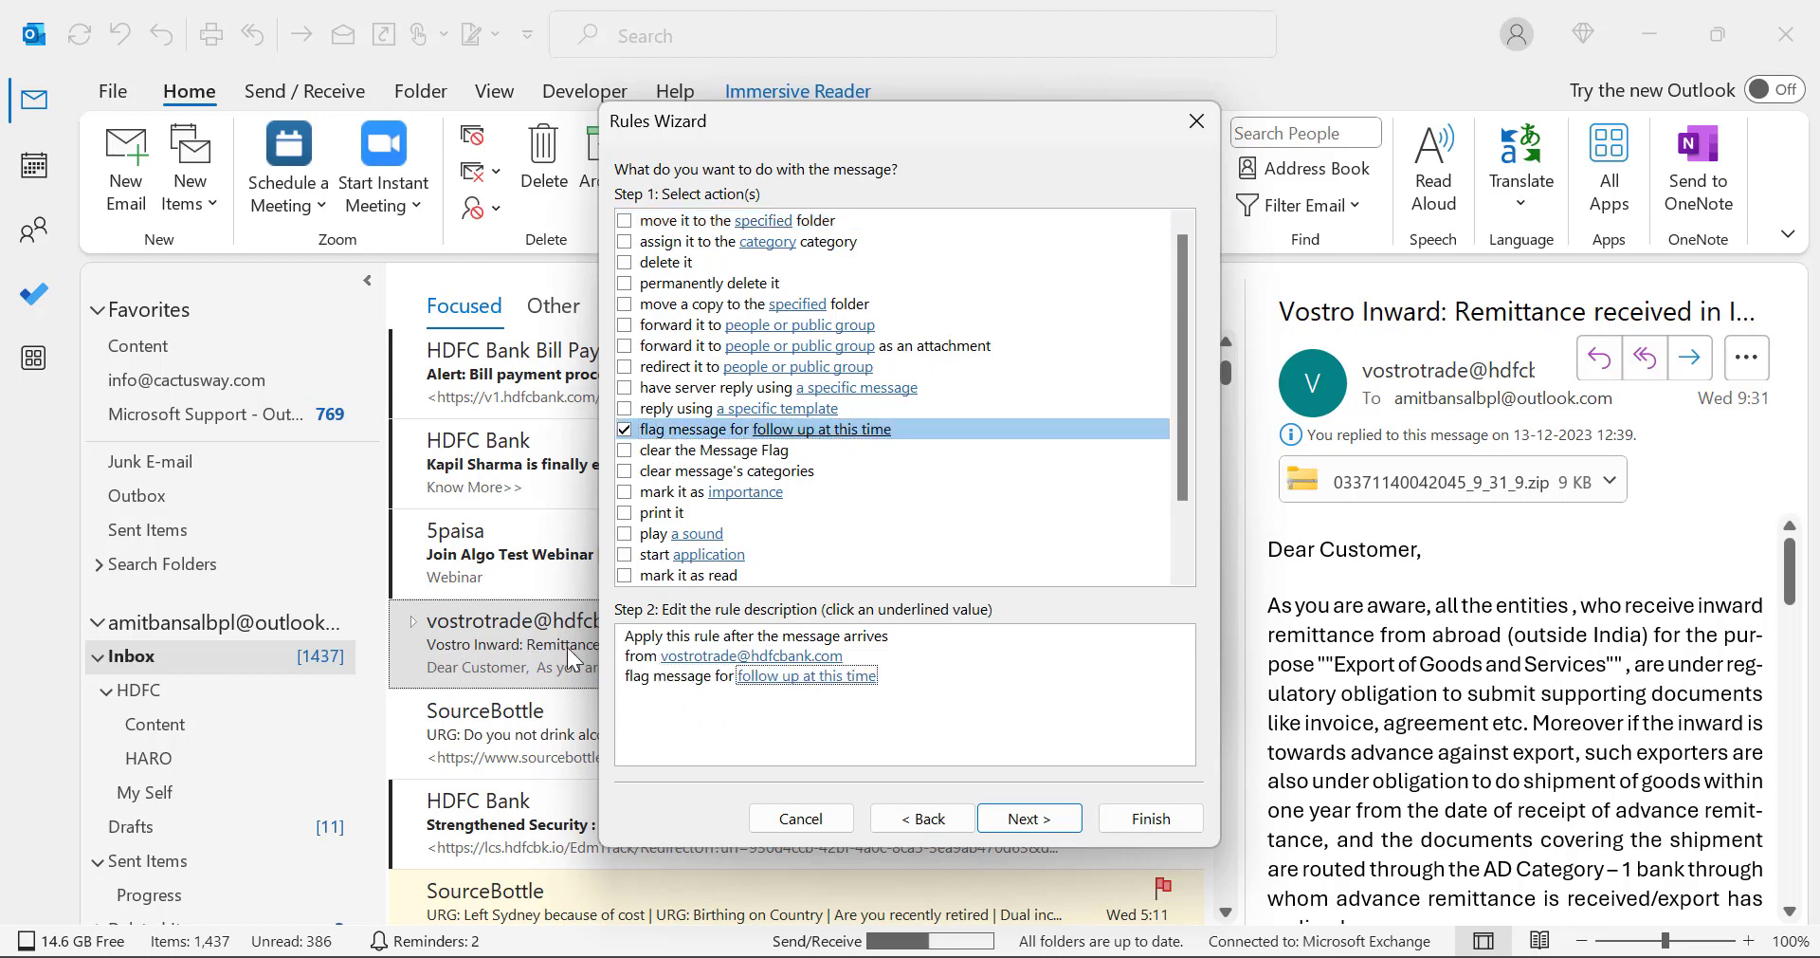
{"action": "left_click", "coordinate": [720, 696]}
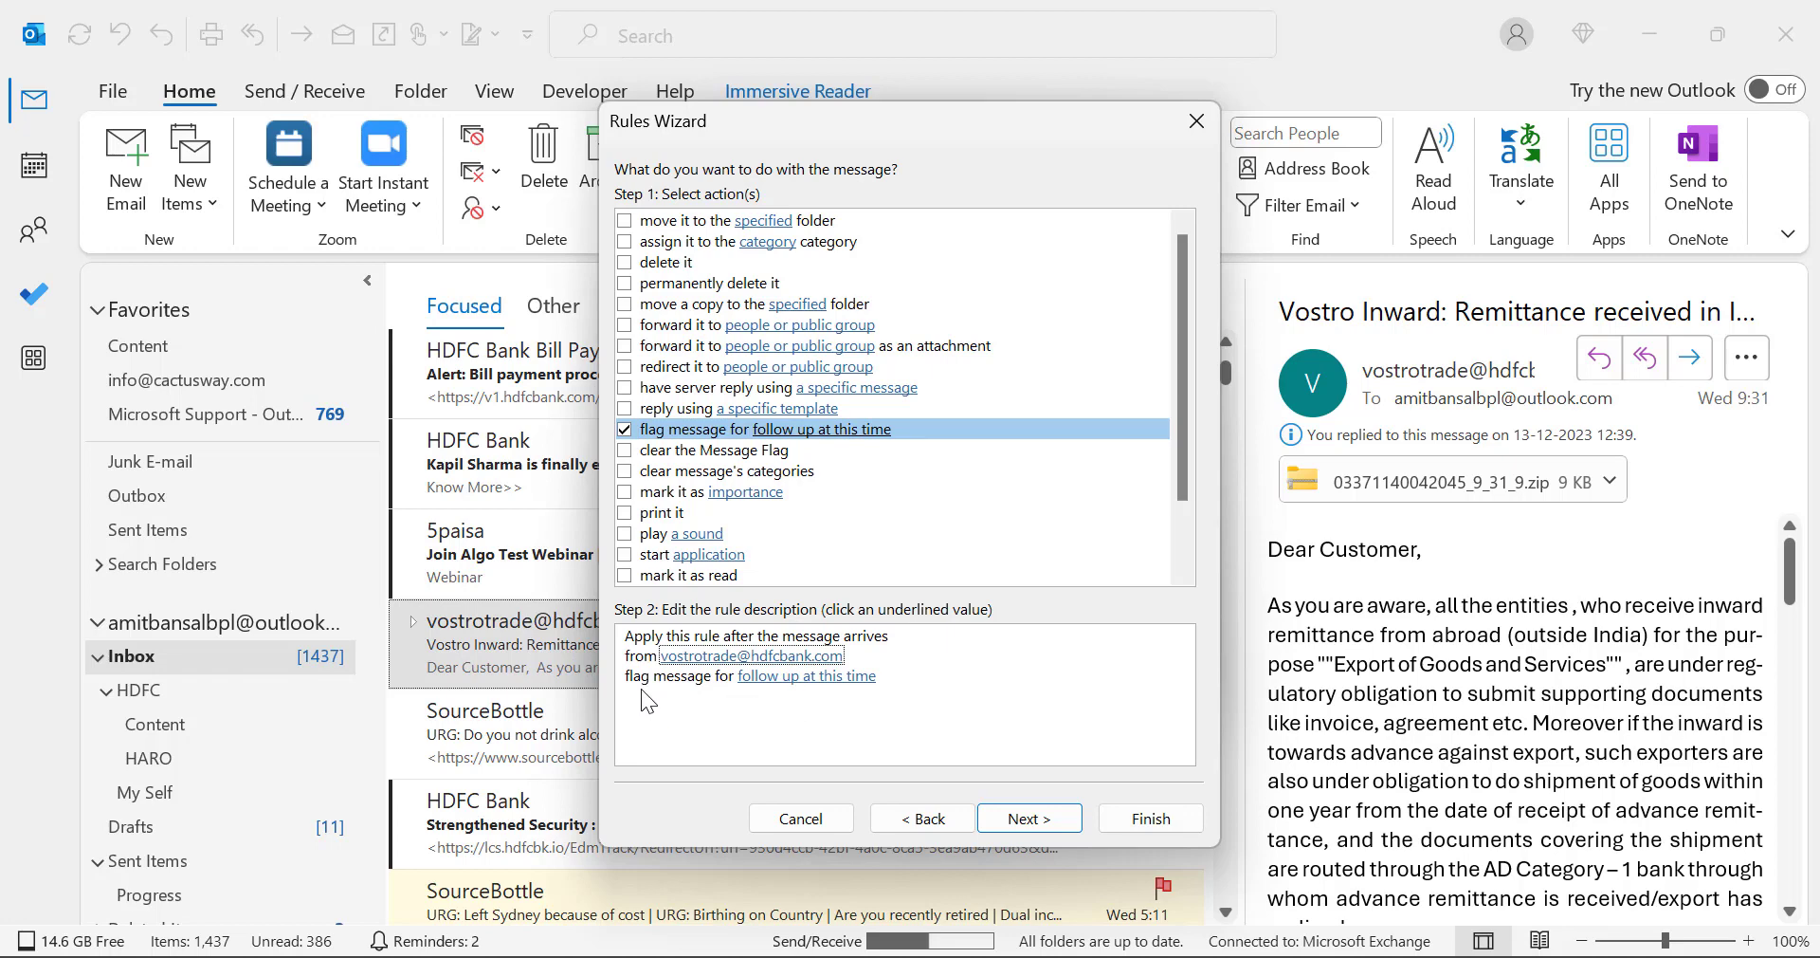
{"action": "left_click", "coordinate": [784, 677]}
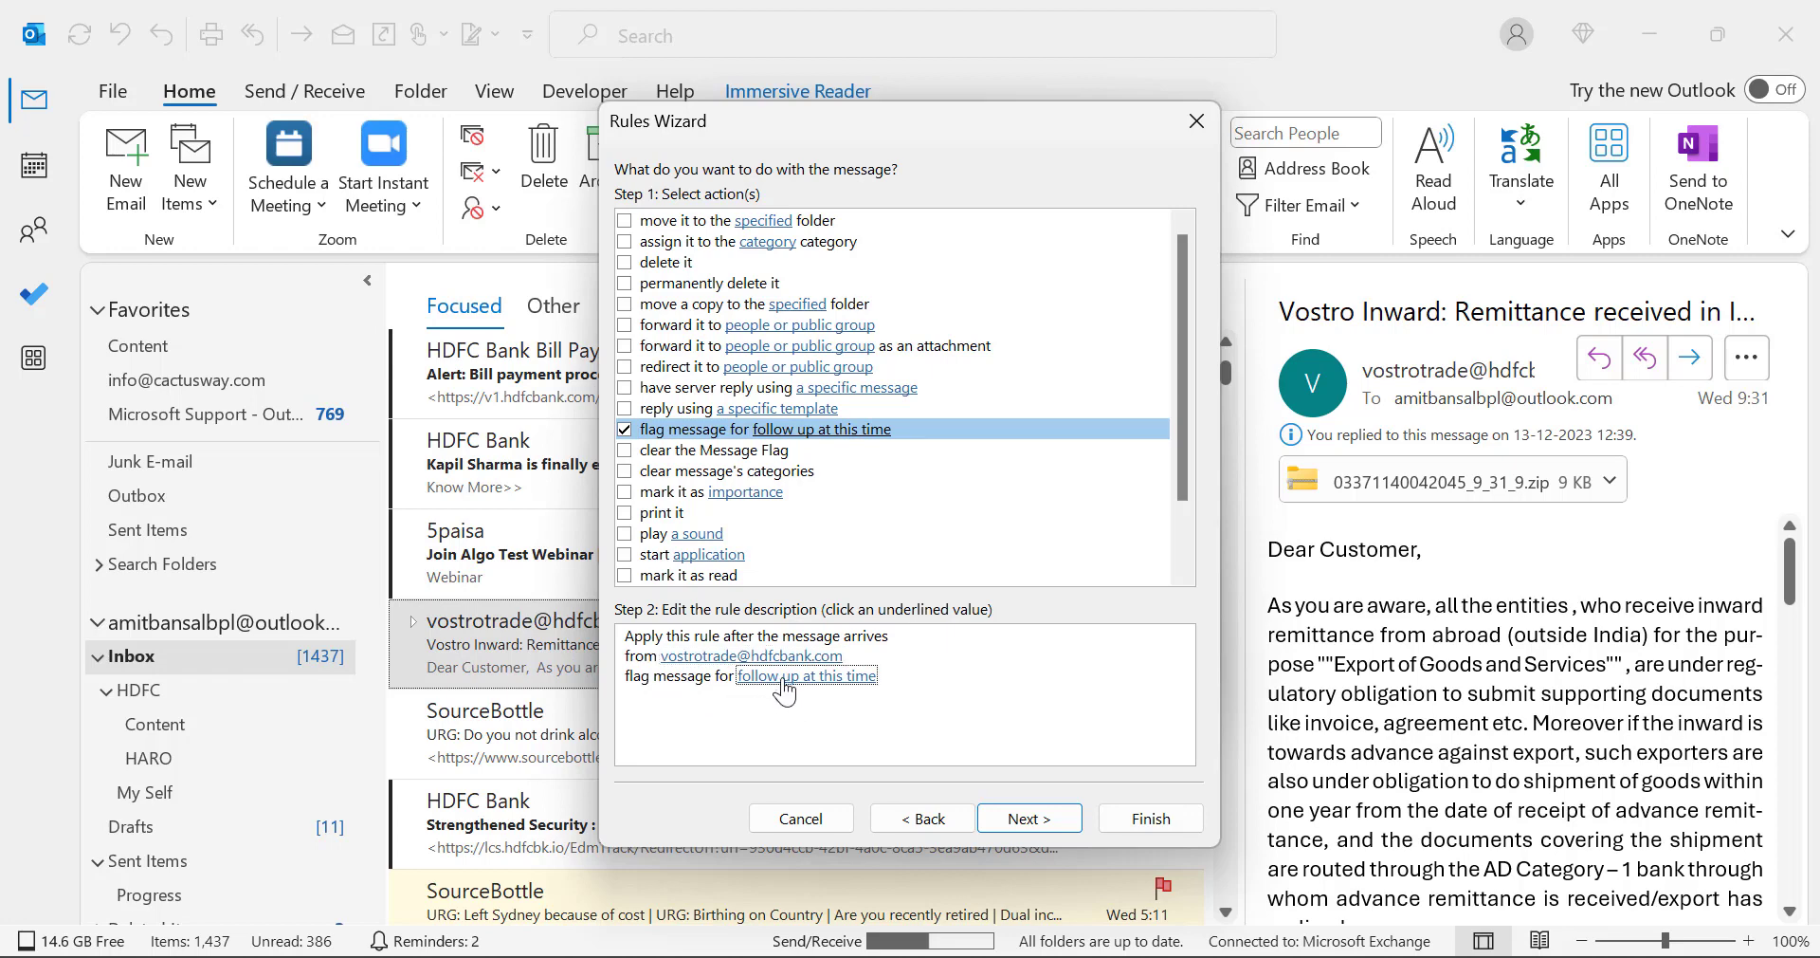
{"action": "left_click", "coordinate": [784, 679]}
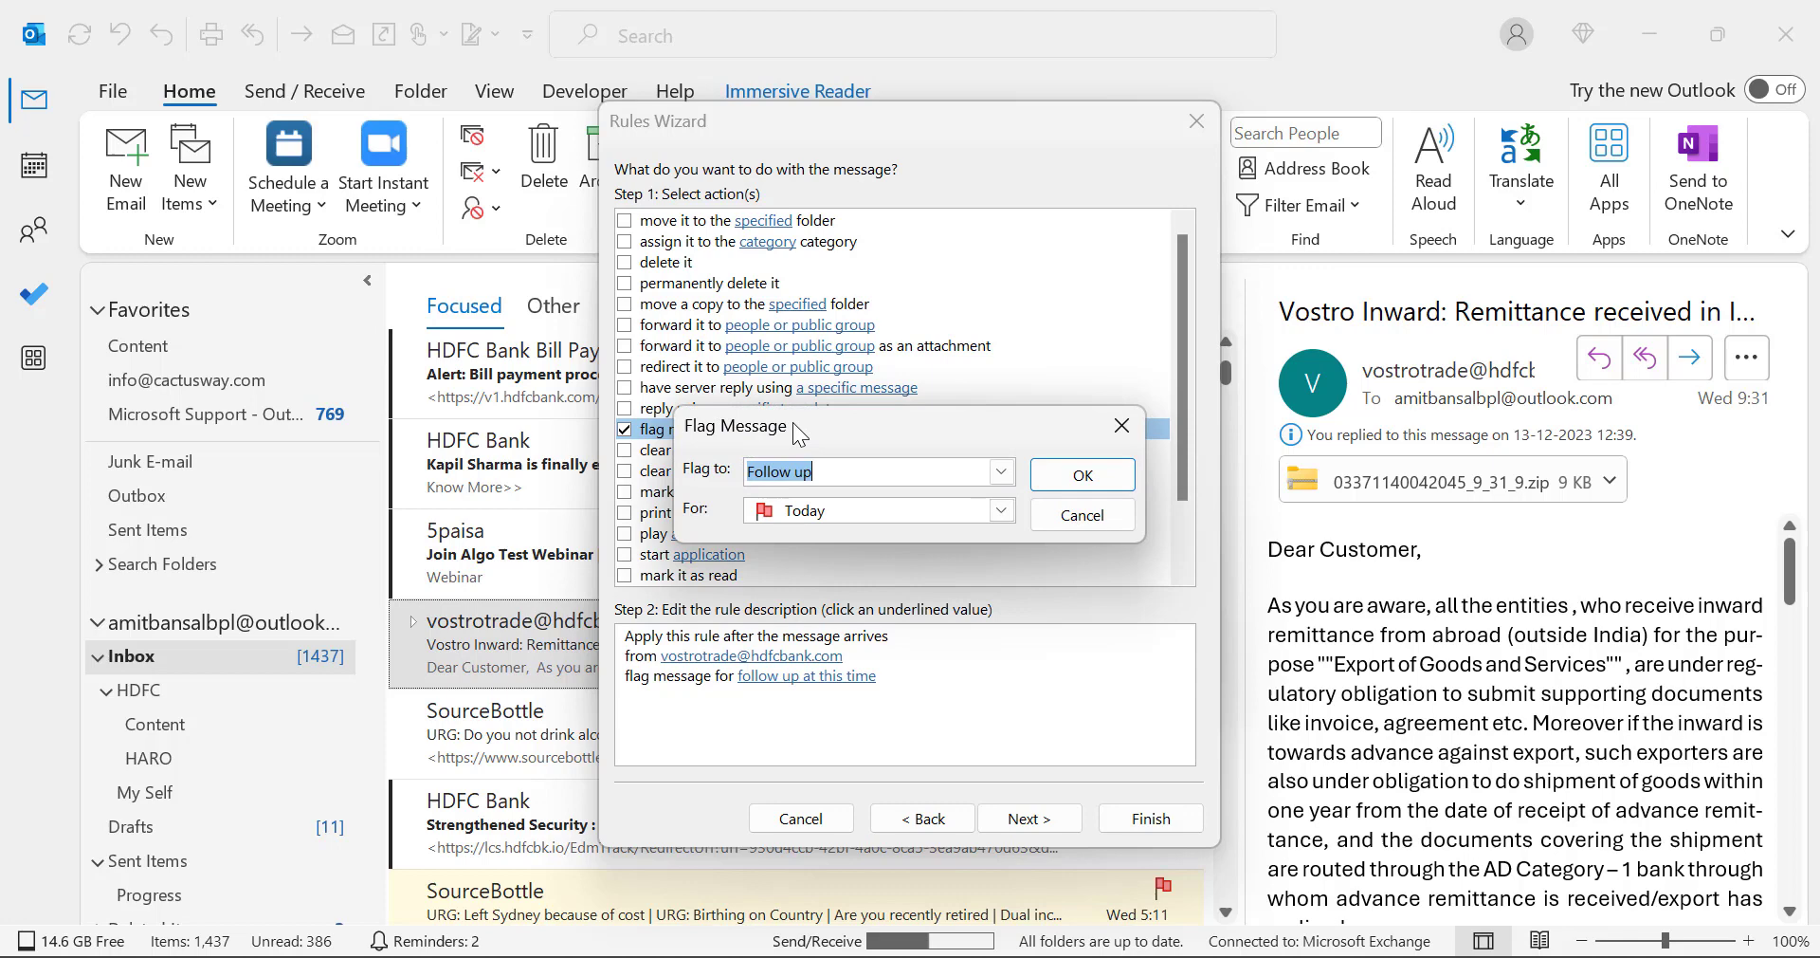
{"action": "left_click", "coordinate": [902, 513]}
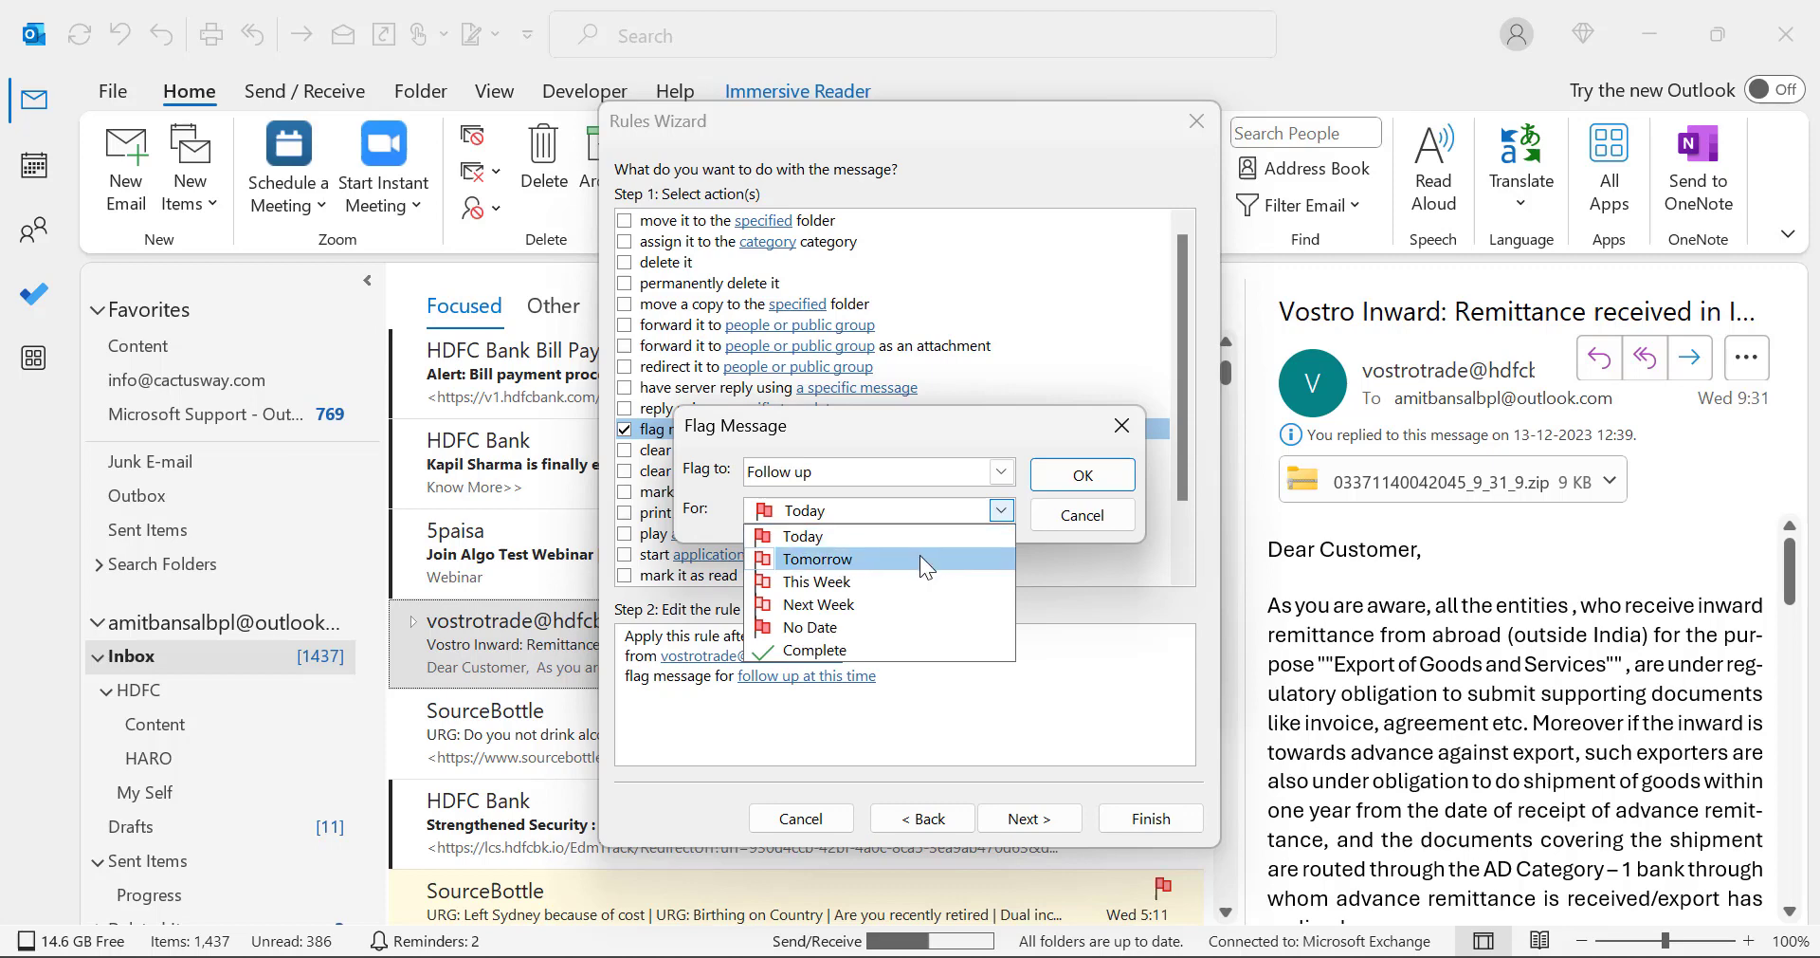
{"action": "left_click", "coordinate": [919, 554]}
{"action": "left_click", "coordinate": [1071, 483]}
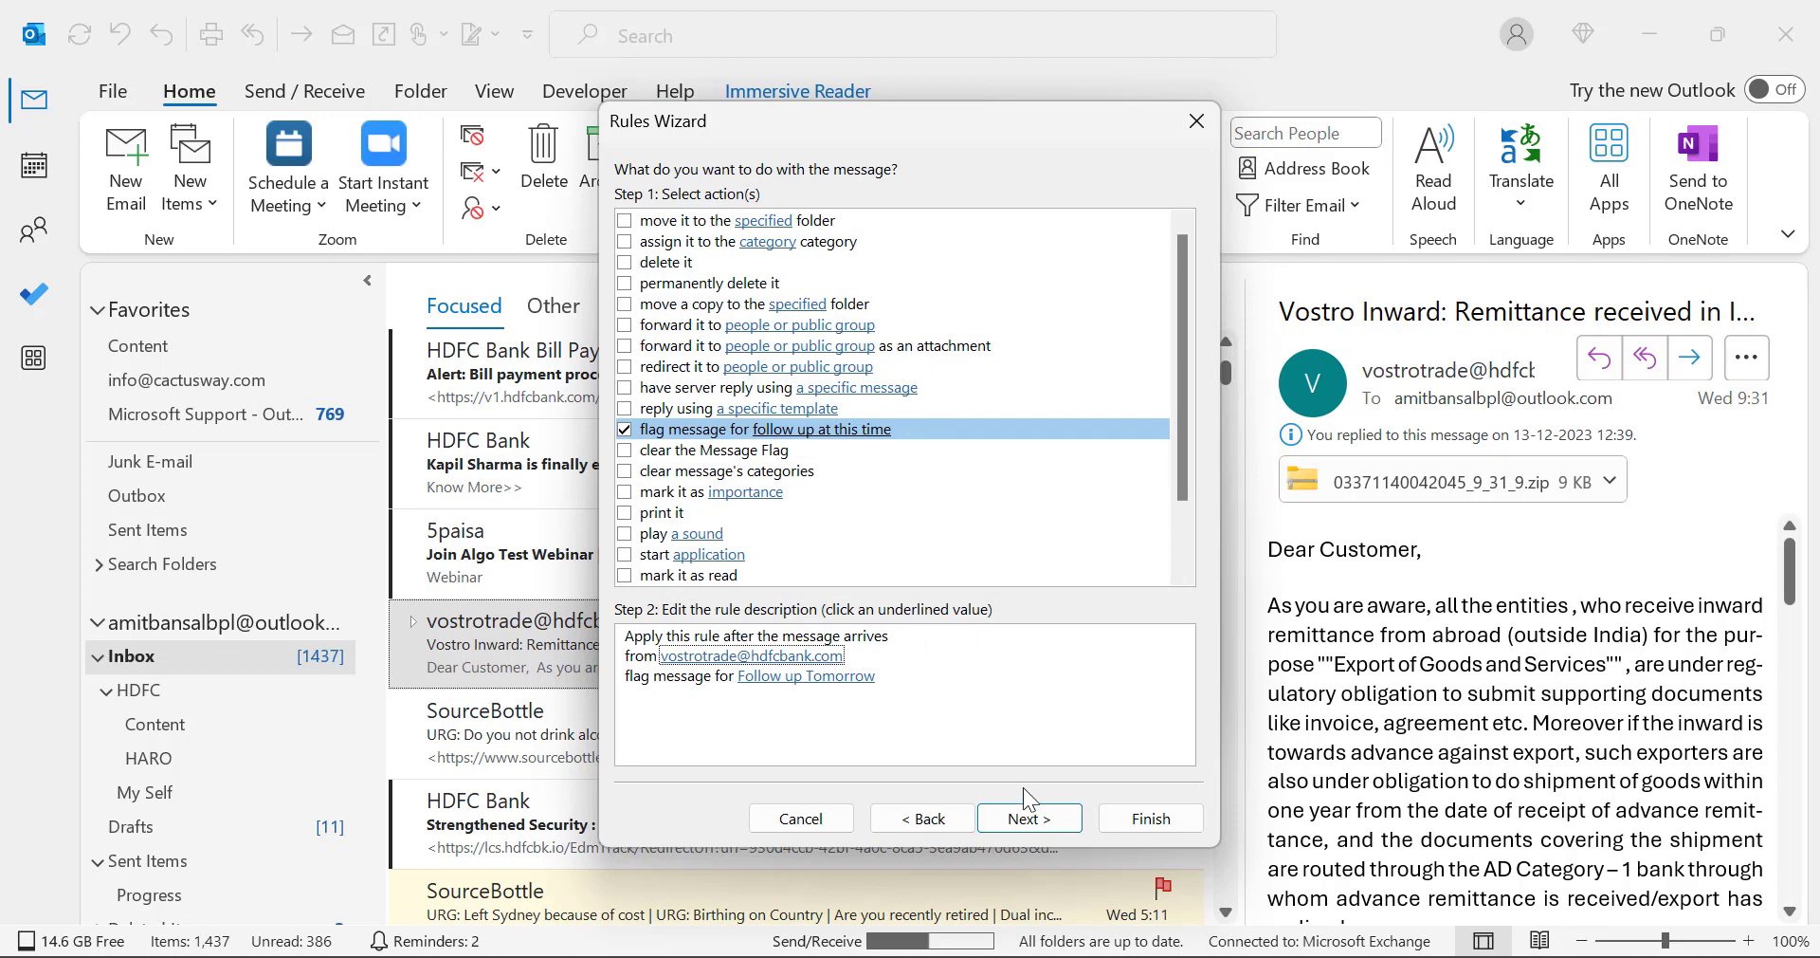
{"action": "left_click", "coordinate": [1037, 818]}
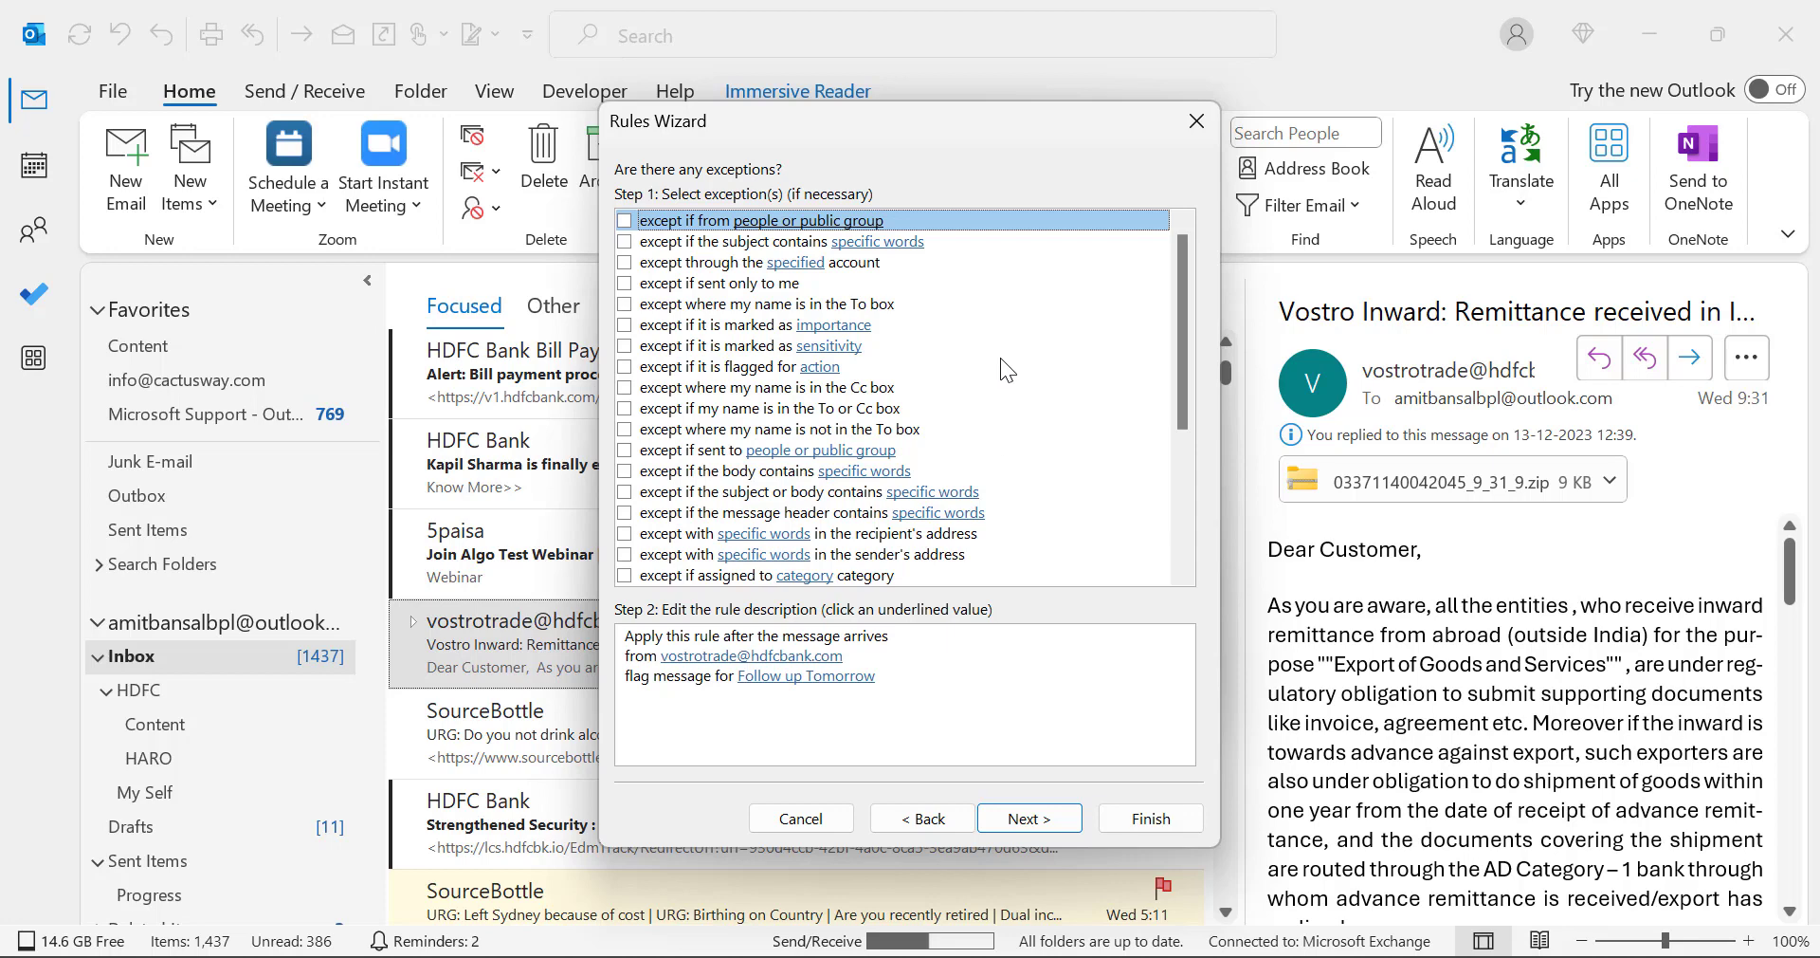
{"action": "scroll", "coordinate": [999, 398], "scroll_direction": "down", "scroll_amount": 3}
{"action": "scroll", "coordinate": [999, 417], "scroll_direction": "down", "scroll_amount": 1}
{"action": "left_click", "coordinate": [1040, 817]}
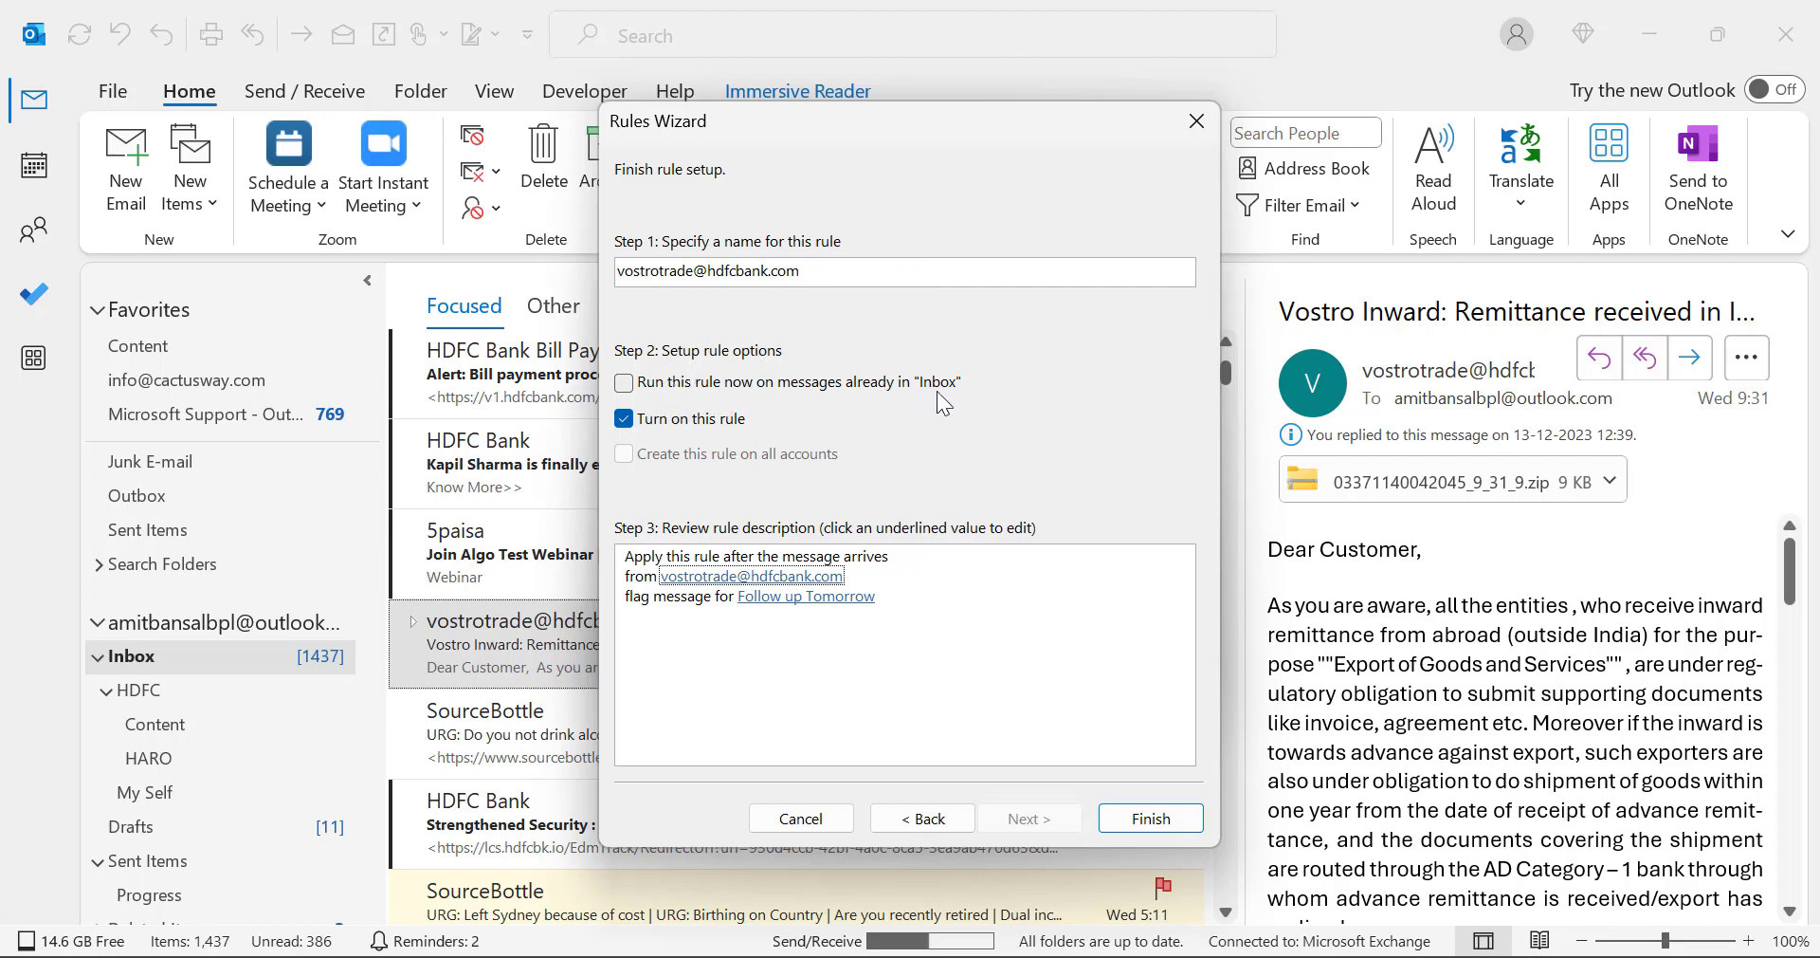
- Finish the rule with 'Run this rule now on messages already in Inbox' ticked, and acknowledge the warning
{"action": "left_click", "coordinate": [625, 383]}
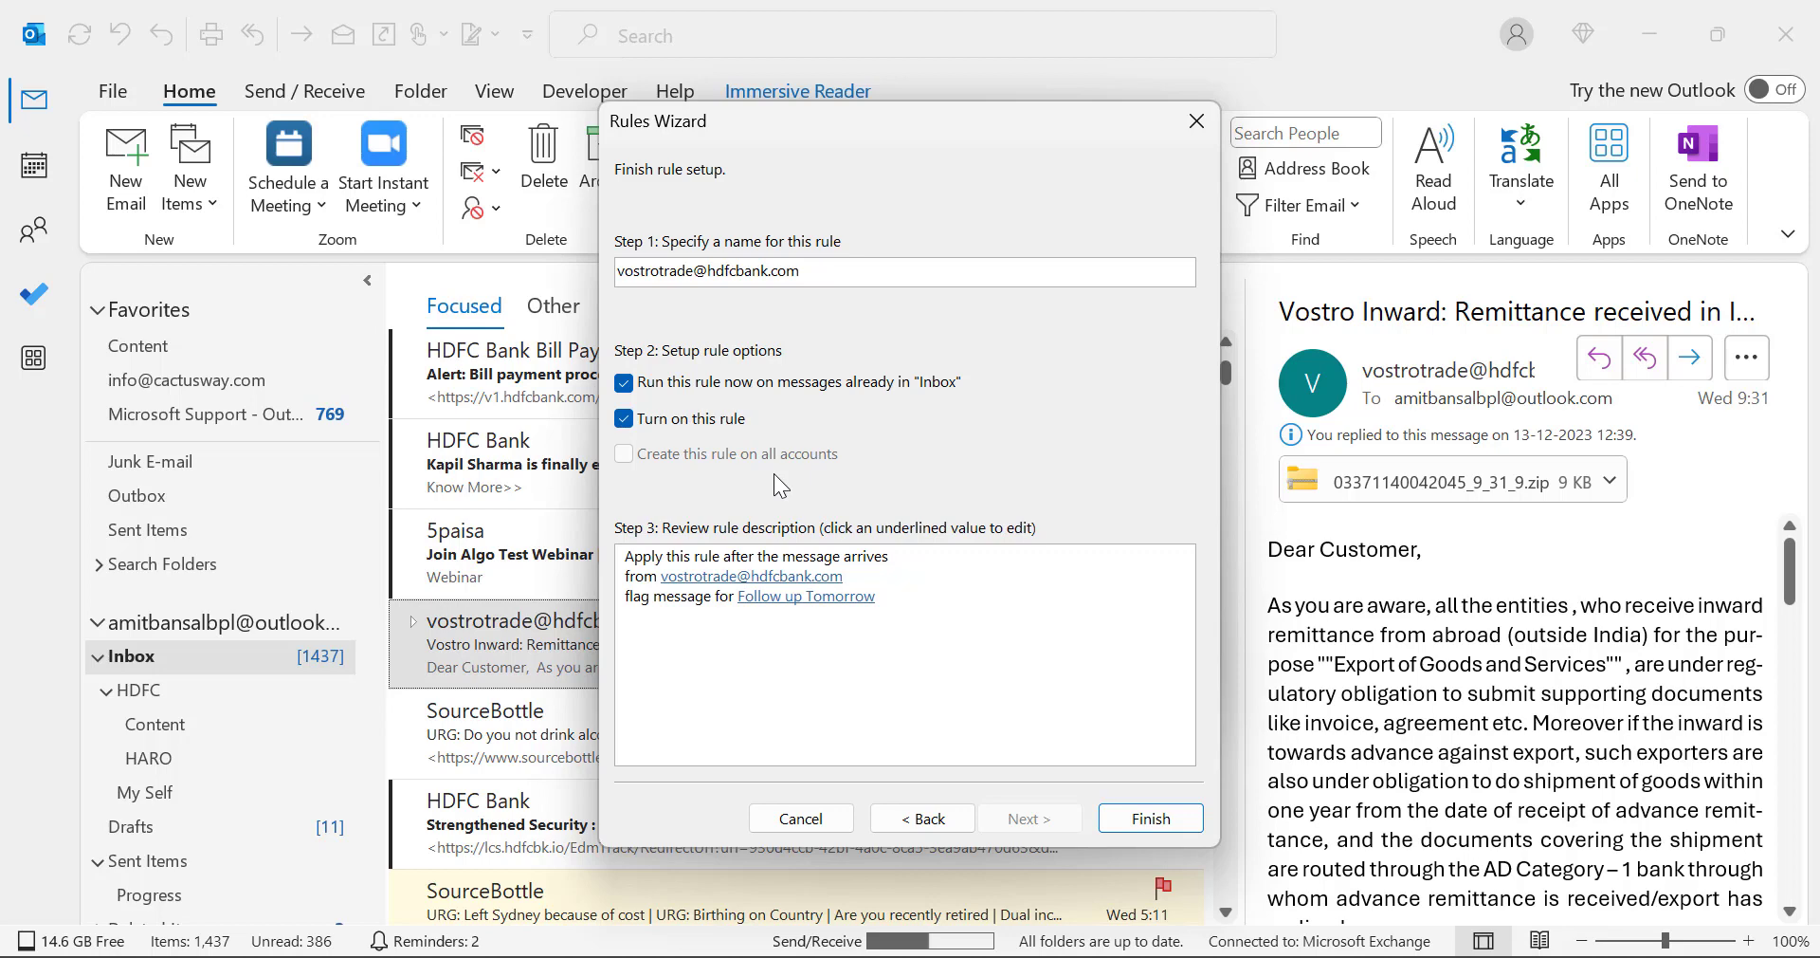
{"action": "key", "text": "Tab"}
{"action": "left_click", "coordinate": [1172, 821]}
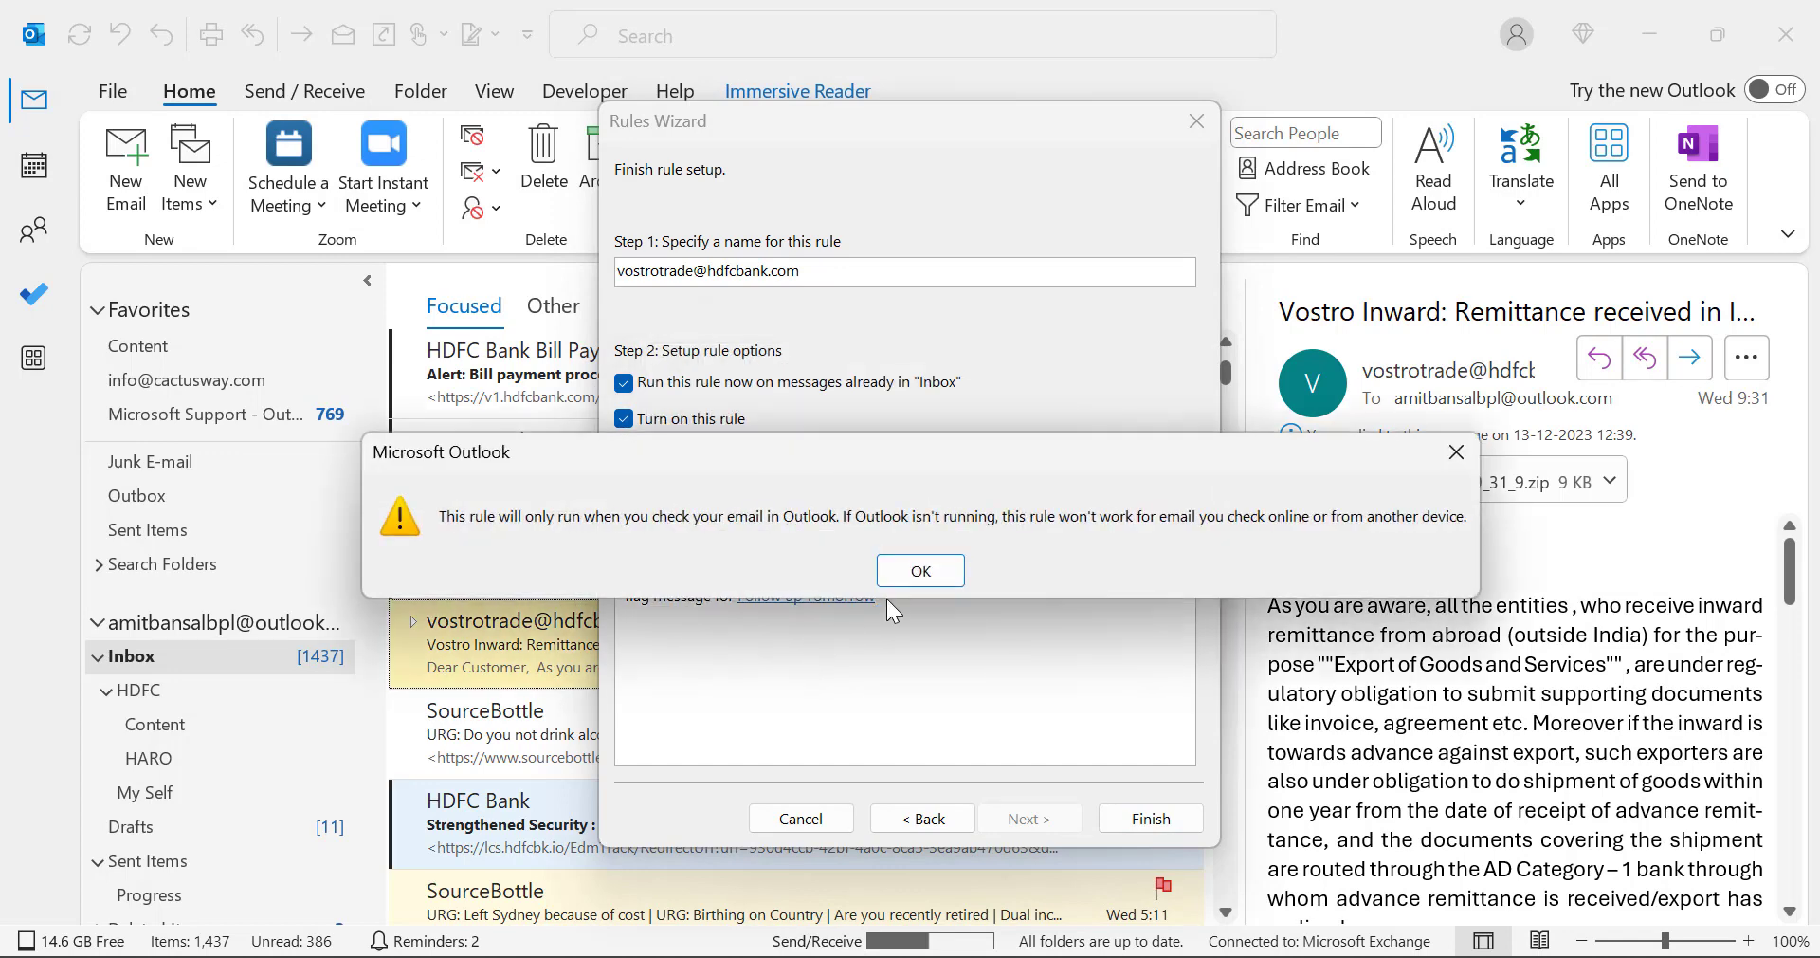
{"action": "left_click", "coordinate": [920, 570]}
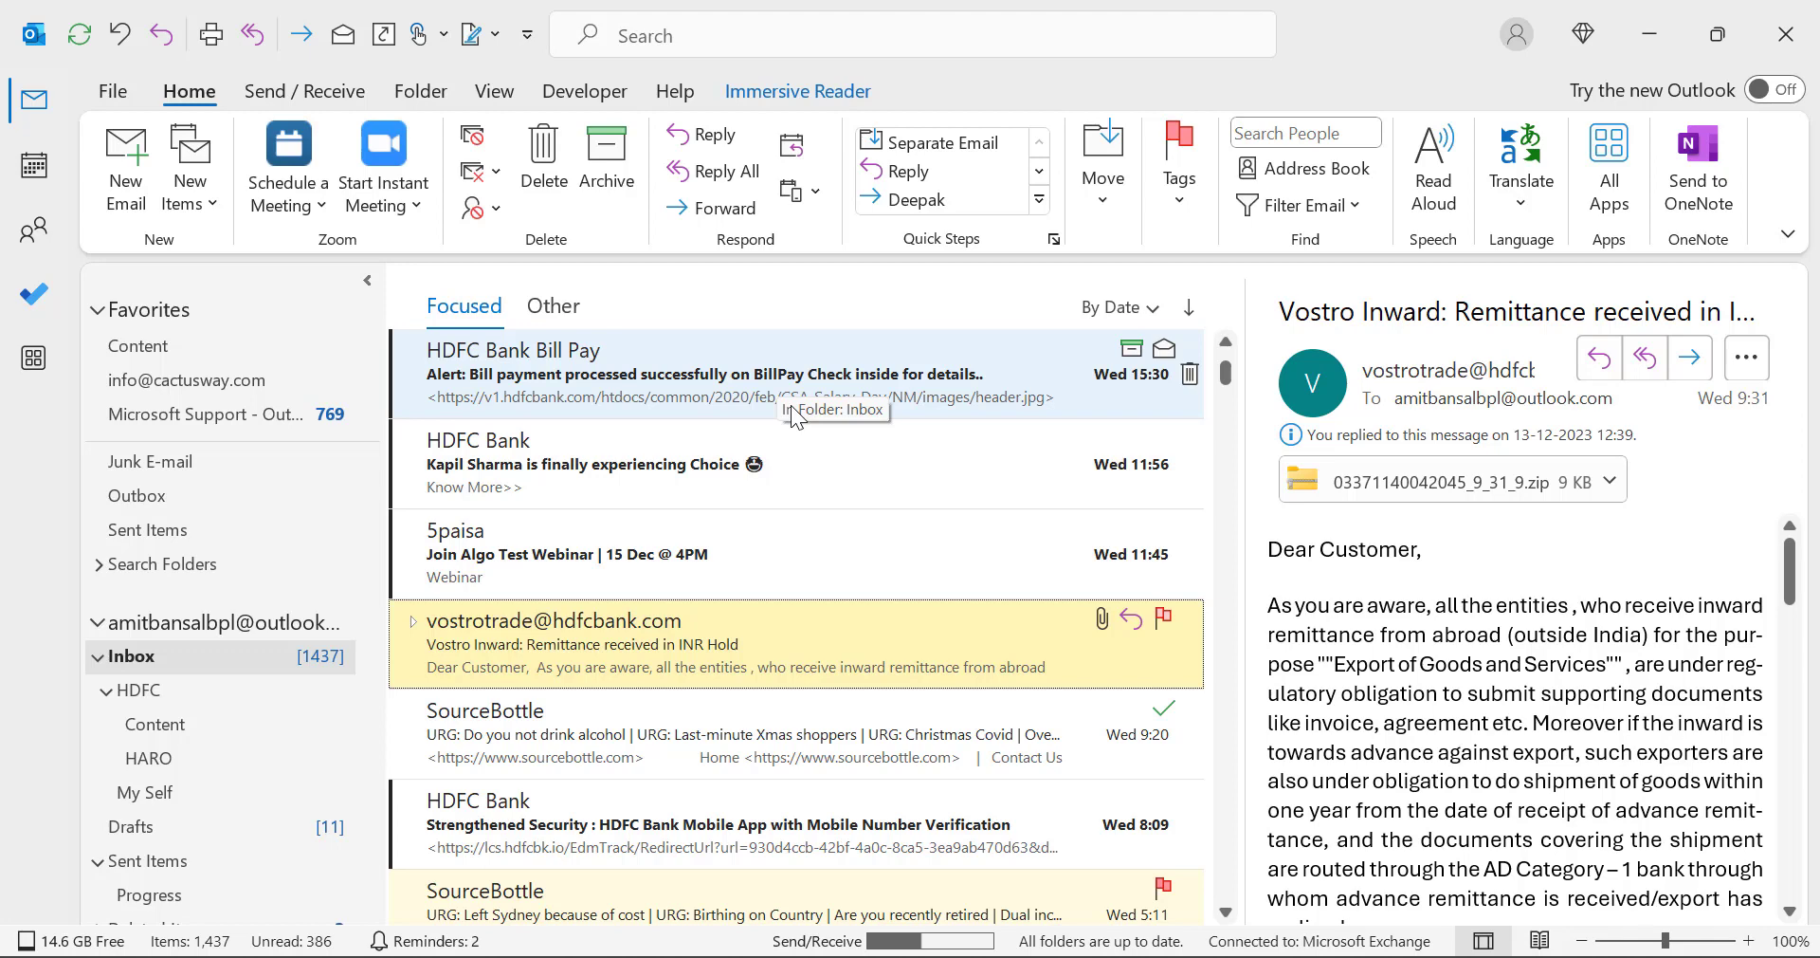
- Flag the ICICI credit card transaction alert with the Insert key, due 15 December
{"action": "scroll", "coordinate": [499, 726], "scroll_direction": "down", "scroll_amount": 5}
{"action": "left_click", "coordinate": [498, 726]}
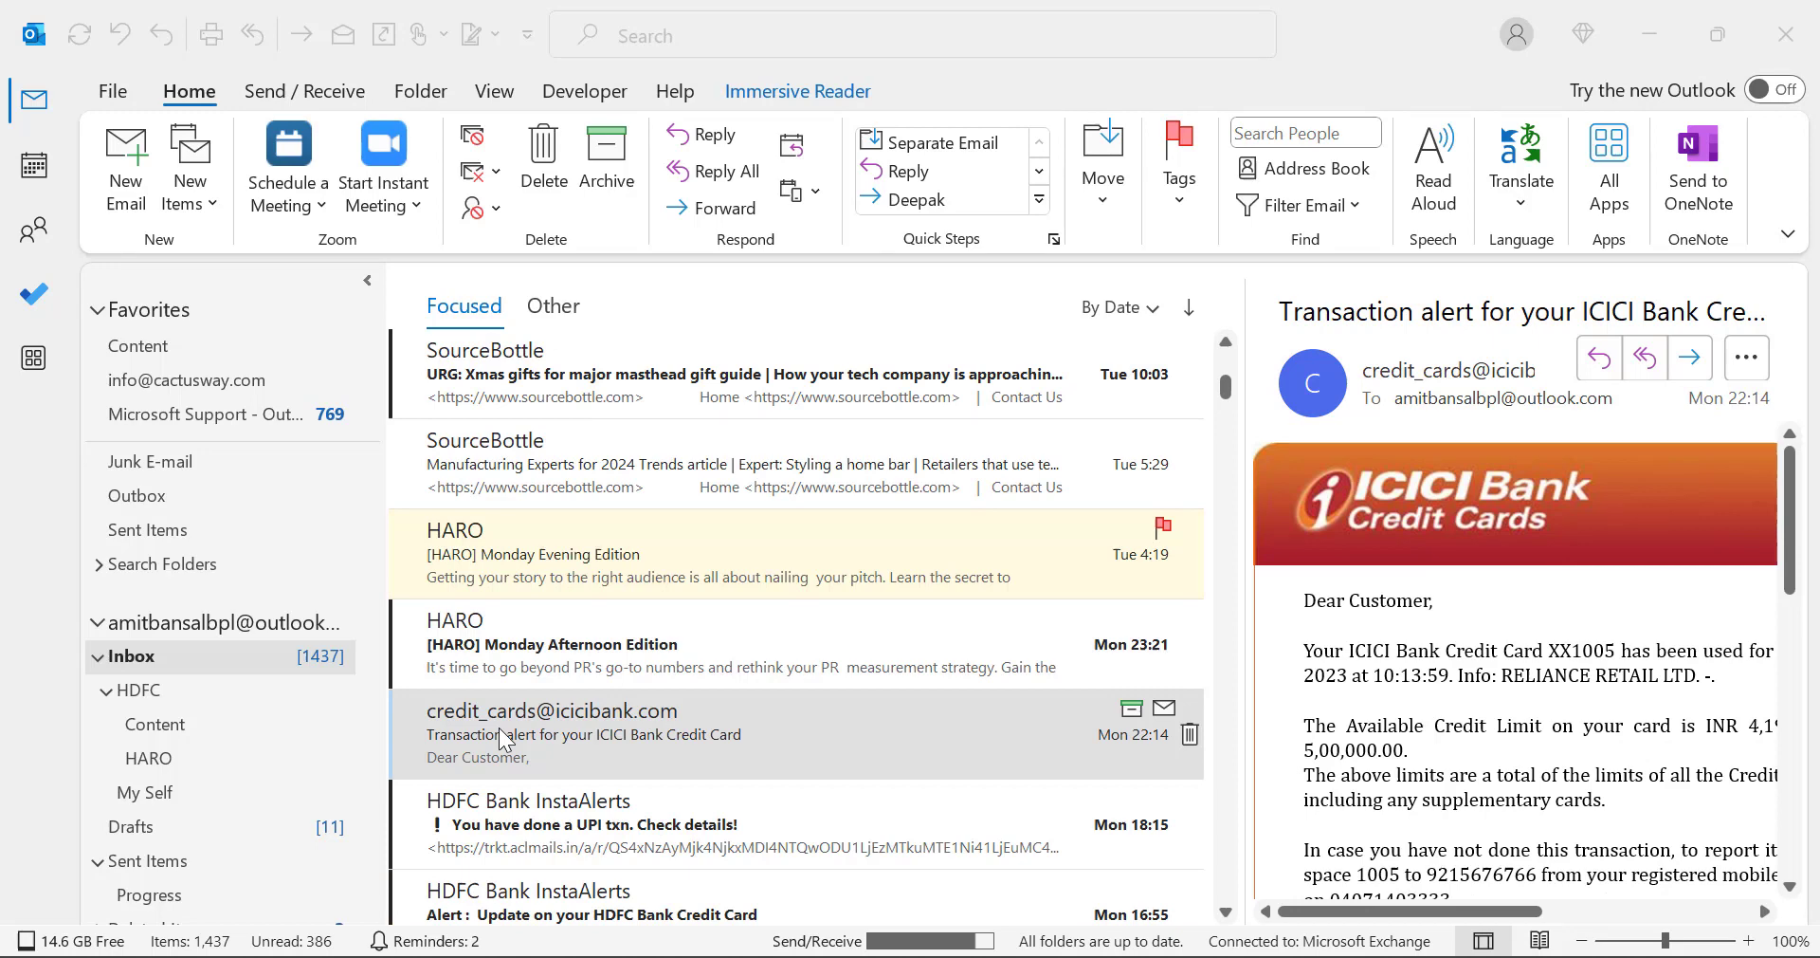
{"action": "left_click", "coordinate": [788, 736]}
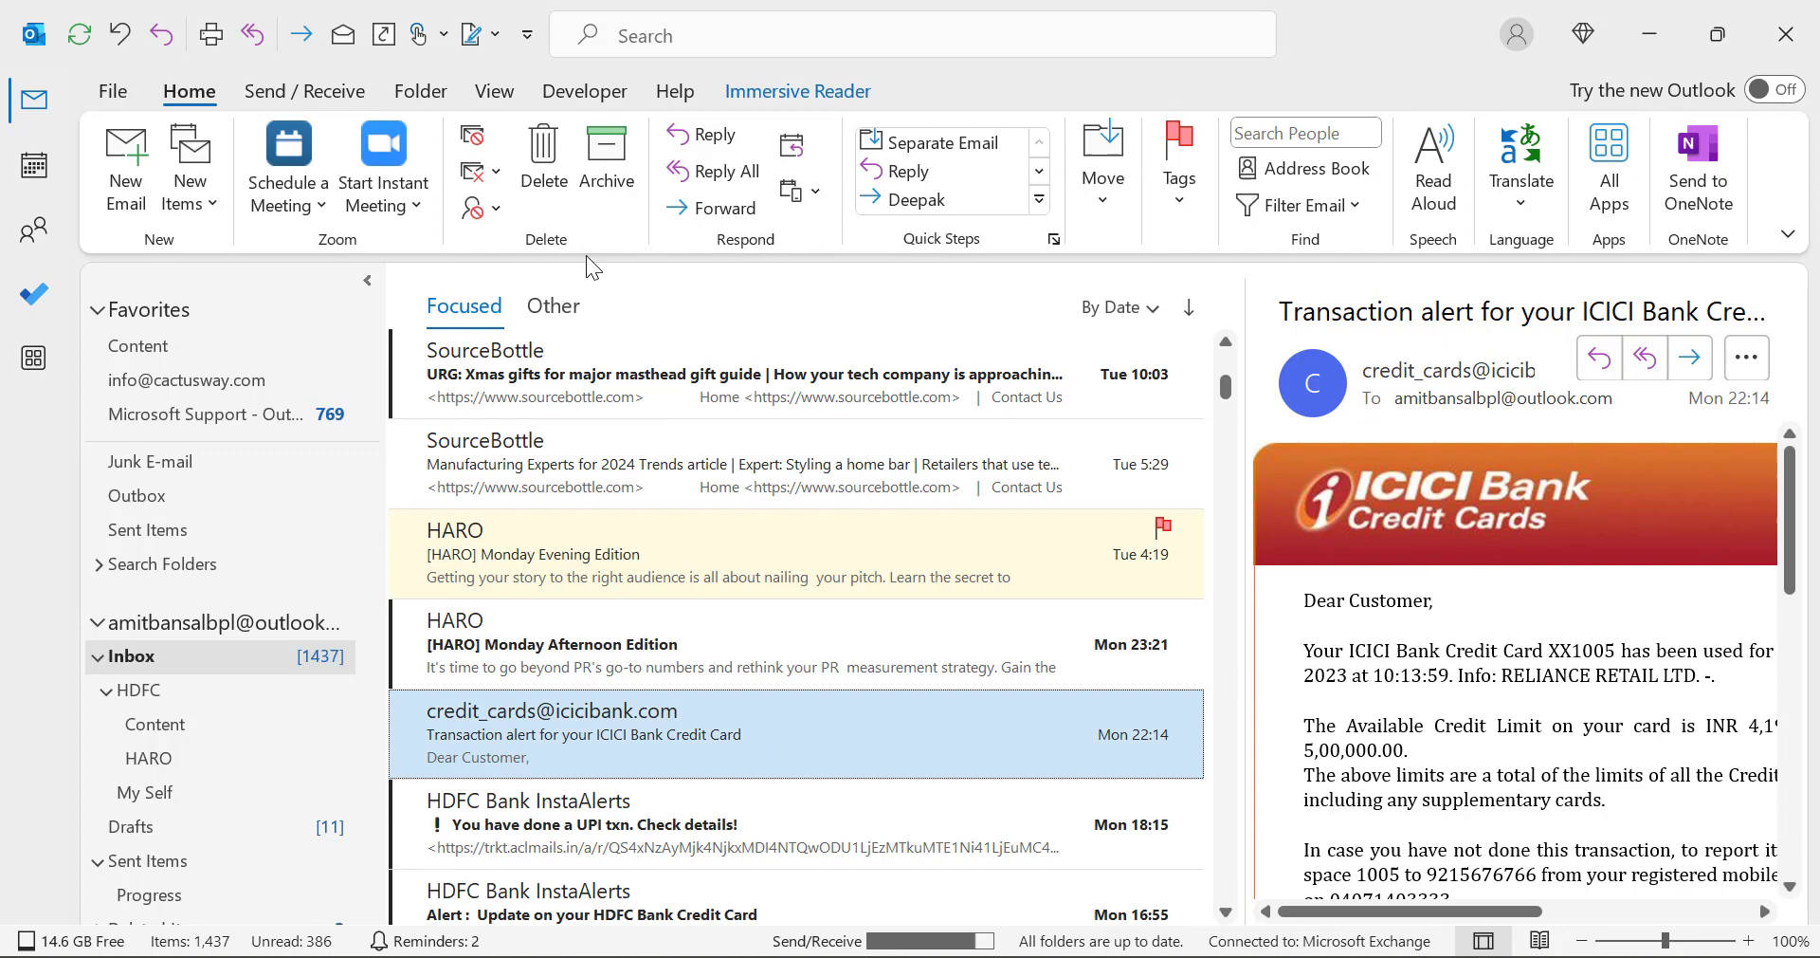
{"action": "key", "text": "Insert"}
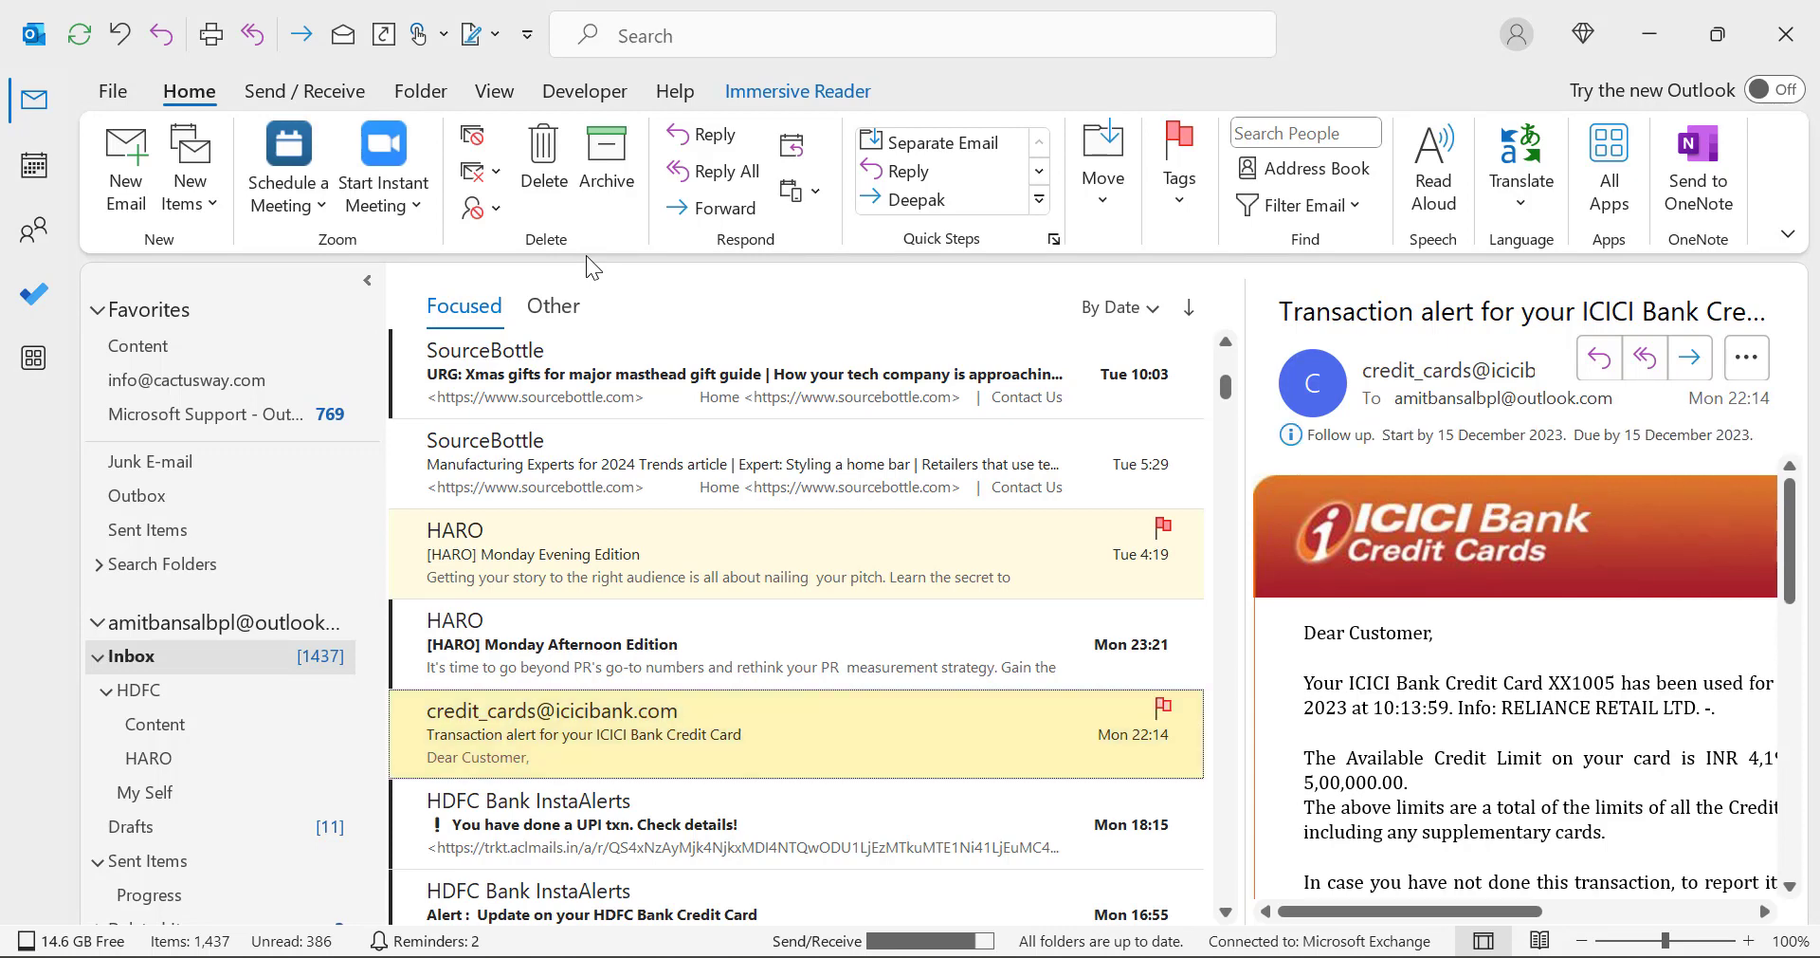